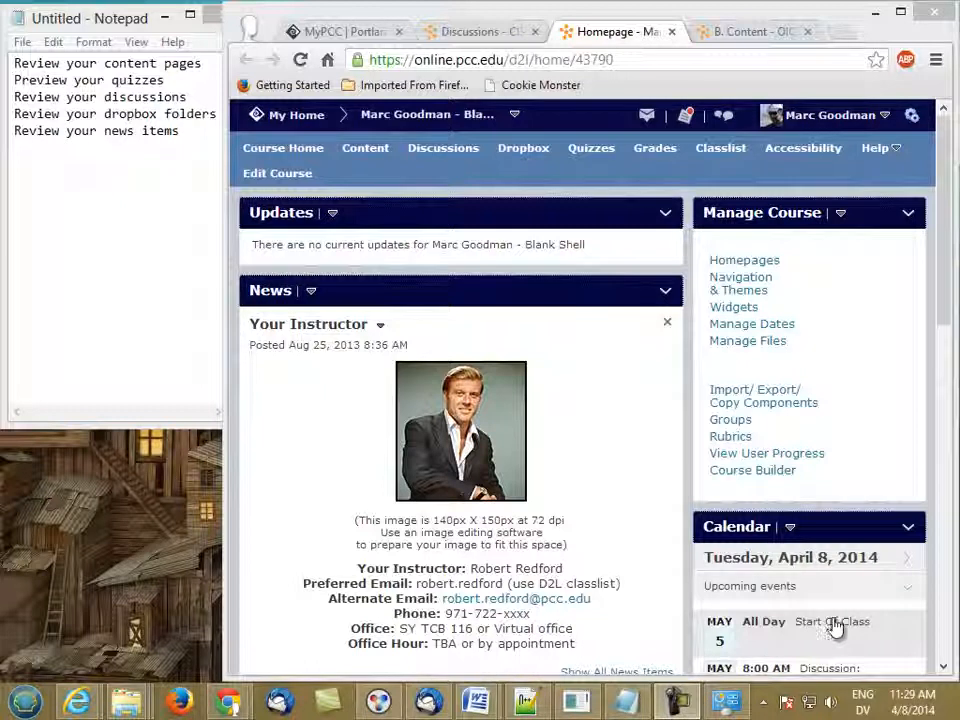
- Open Content and show the full Table of Contents, scrolling down to Prep Your Course
{"action": "left_click", "coordinate": [364, 152]}
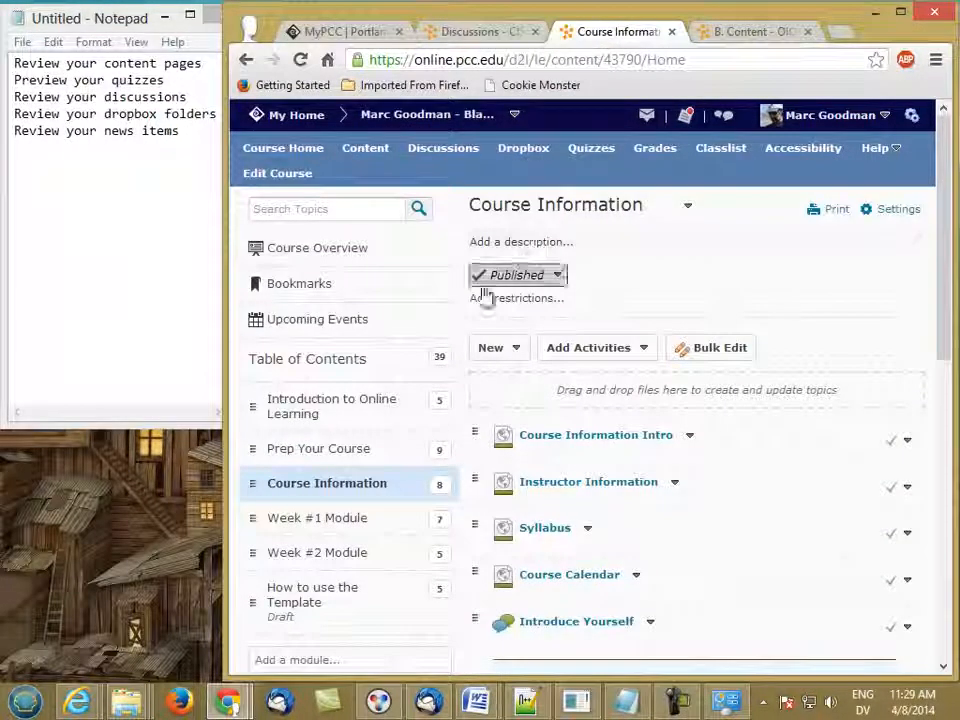
{"action": "left_click", "coordinate": [358, 362]}
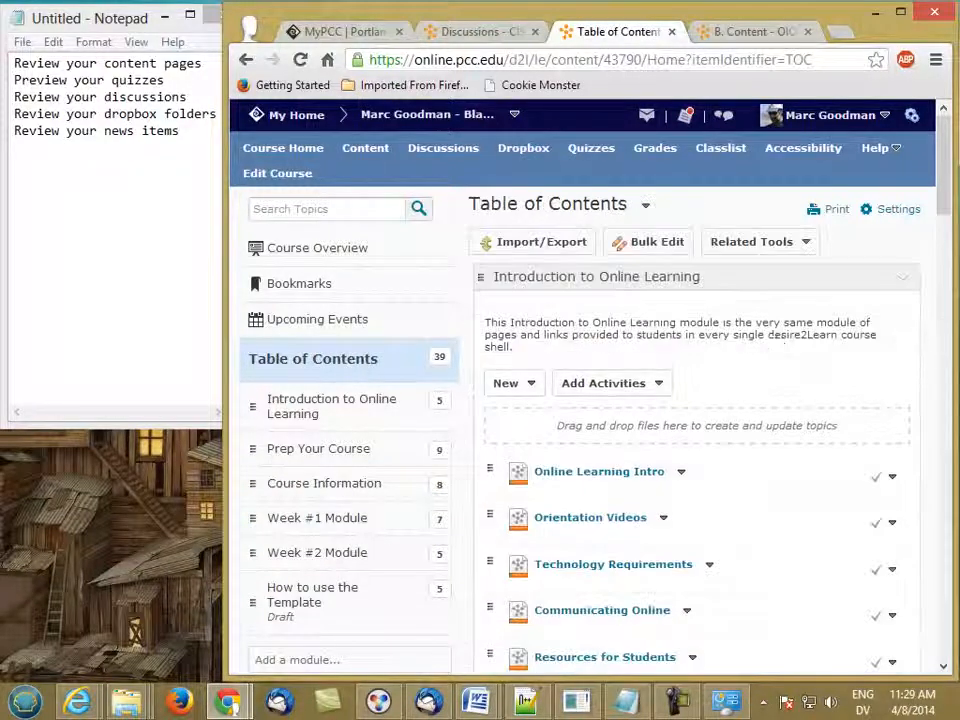
{"action": "left_click_drag", "start_coordinate": [940, 208], "coordinate": [950, 250]}
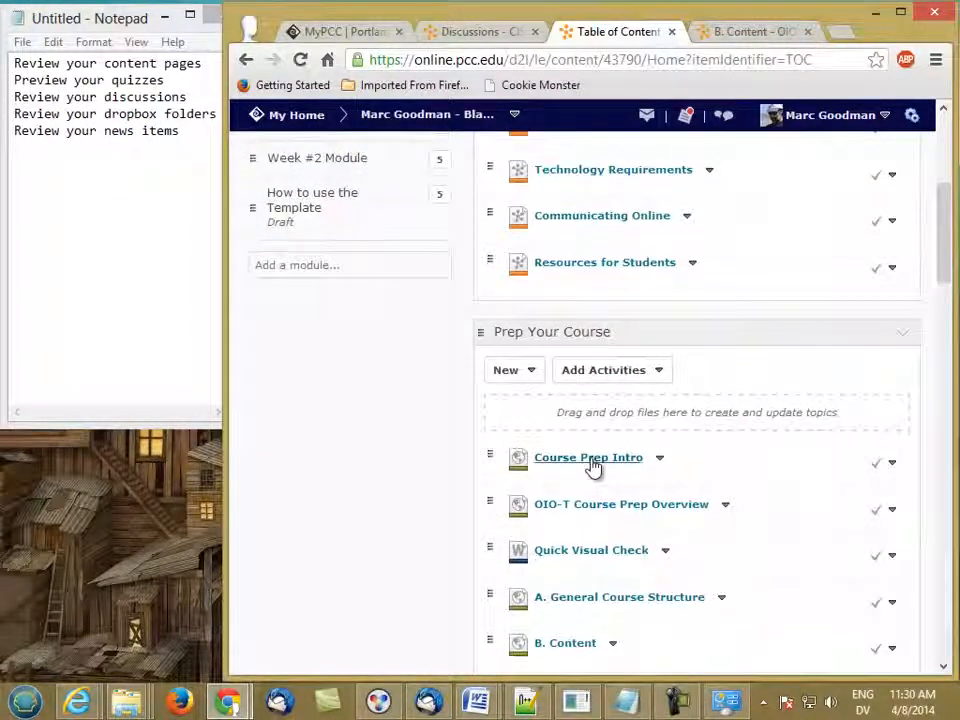
{"action": "left_click", "coordinate": [594, 467]}
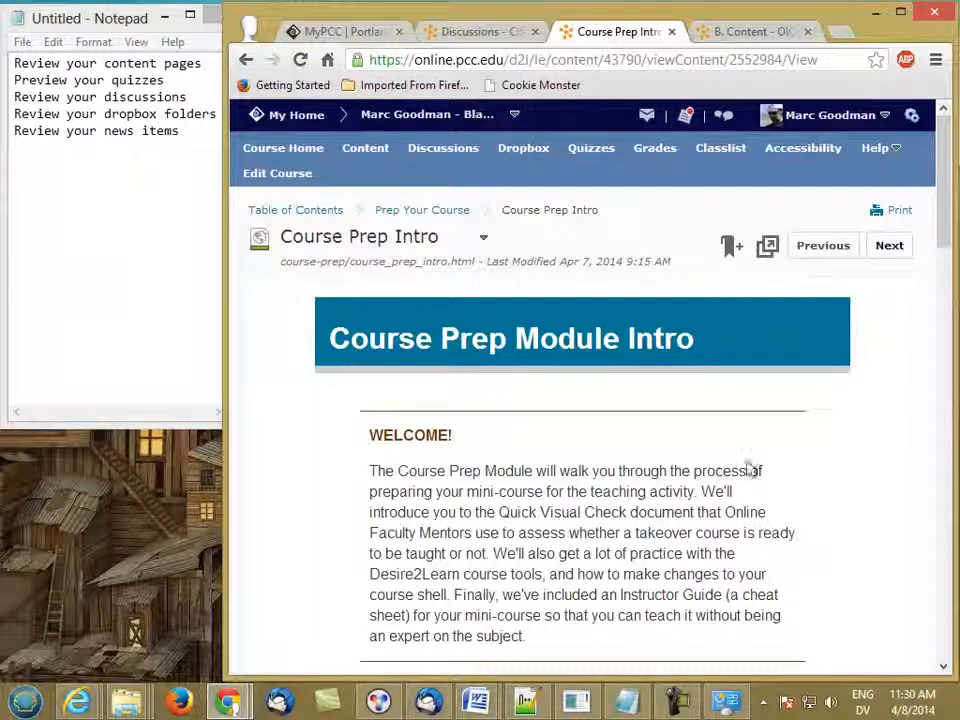
{"action": "left_click_drag", "start_coordinate": [949, 243], "coordinate": [930, 225]}
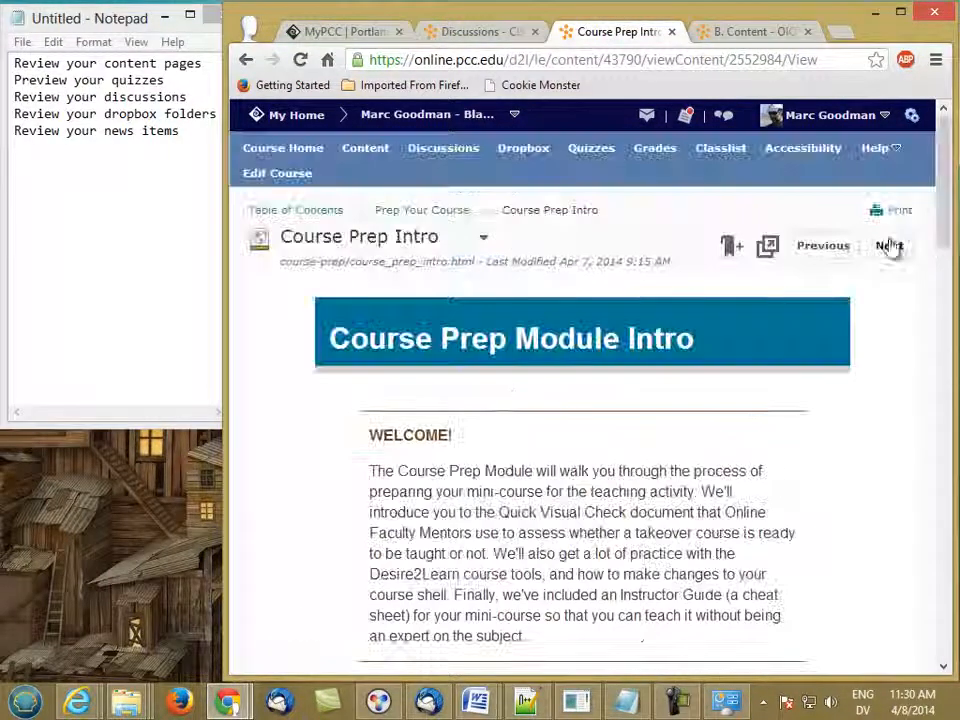
{"action": "left_click", "coordinate": [886, 246]}
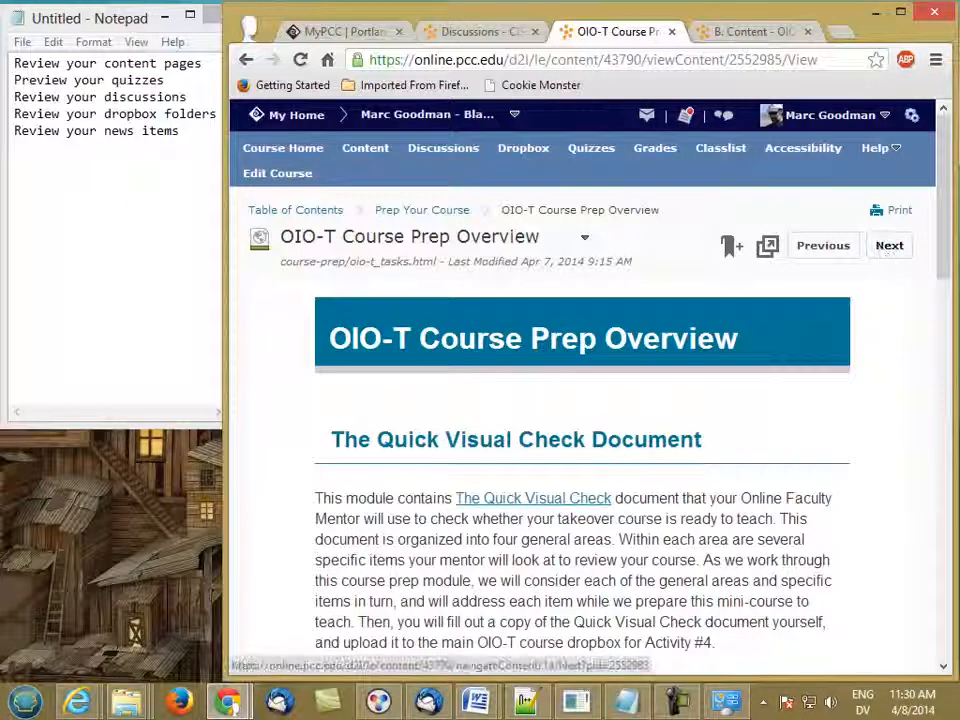
{"action": "mouse_move", "coordinate": [943, 231]}
{"action": "left_mouse_down"}
{"action": "mouse_move", "coordinate": [945, 375]}
{"action": "mouse_move", "coordinate": [940, 228]}
{"action": "left_mouse_up"}
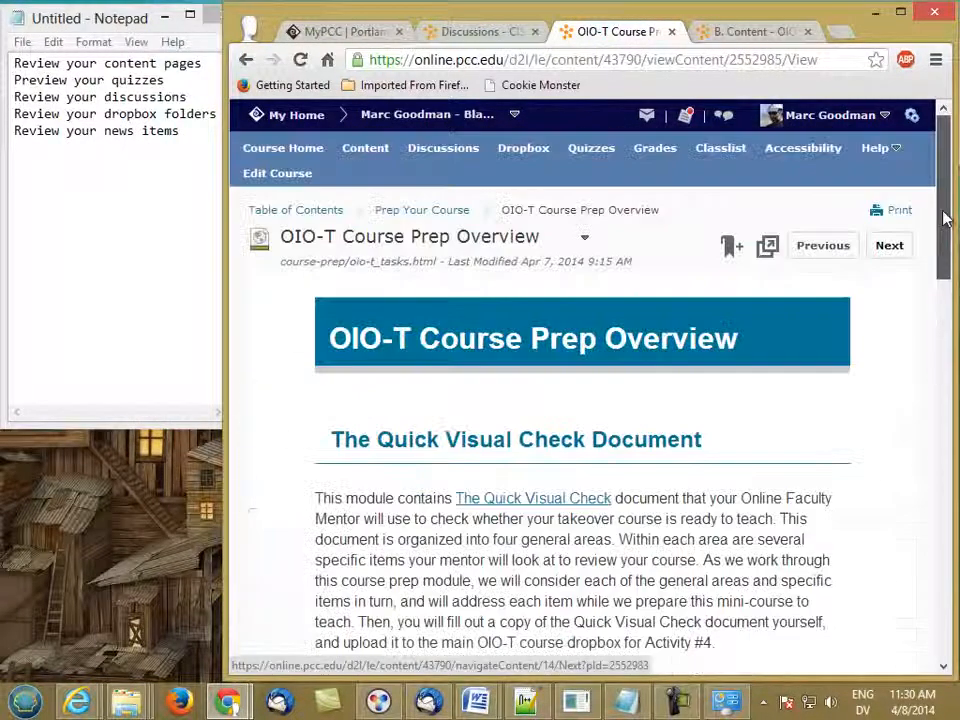
{"action": "left_click", "coordinate": [889, 250]}
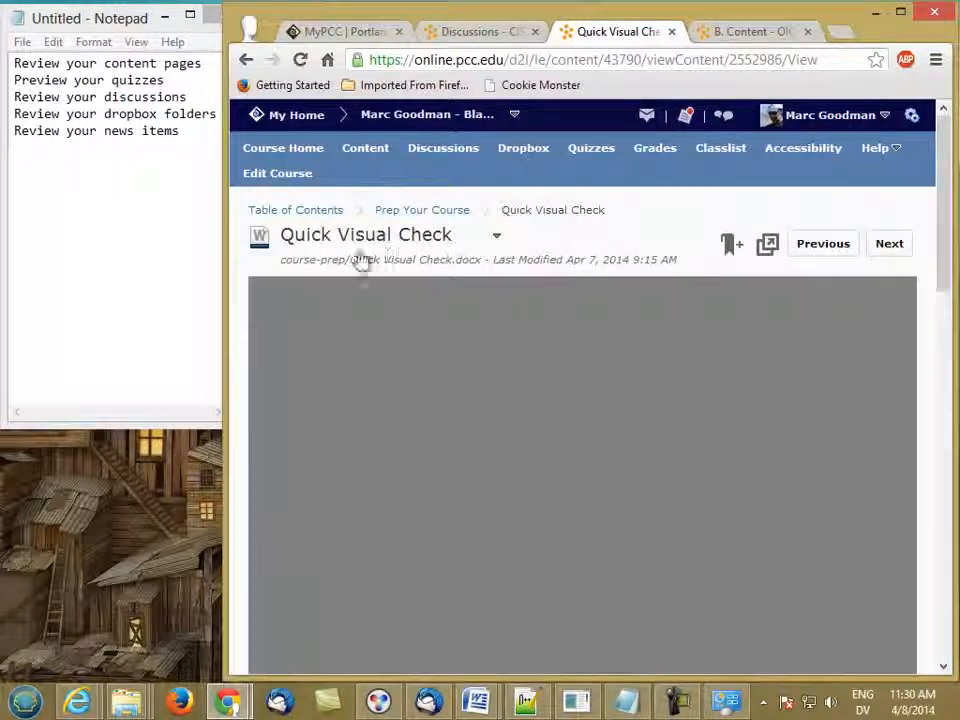
{"action": "left_click", "coordinate": [362, 160]}
{"action": "left_click", "coordinate": [362, 160]}
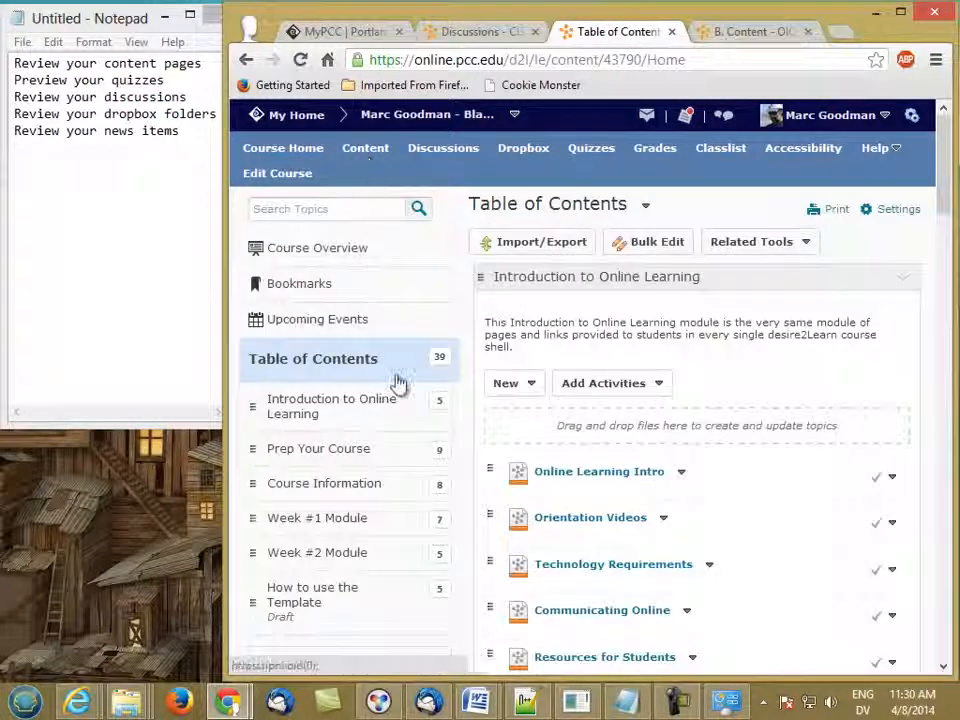
- Page from Course Information Intro to Instructor Information and show that topic's actions menu
{"action": "left_click", "coordinate": [327, 487]}
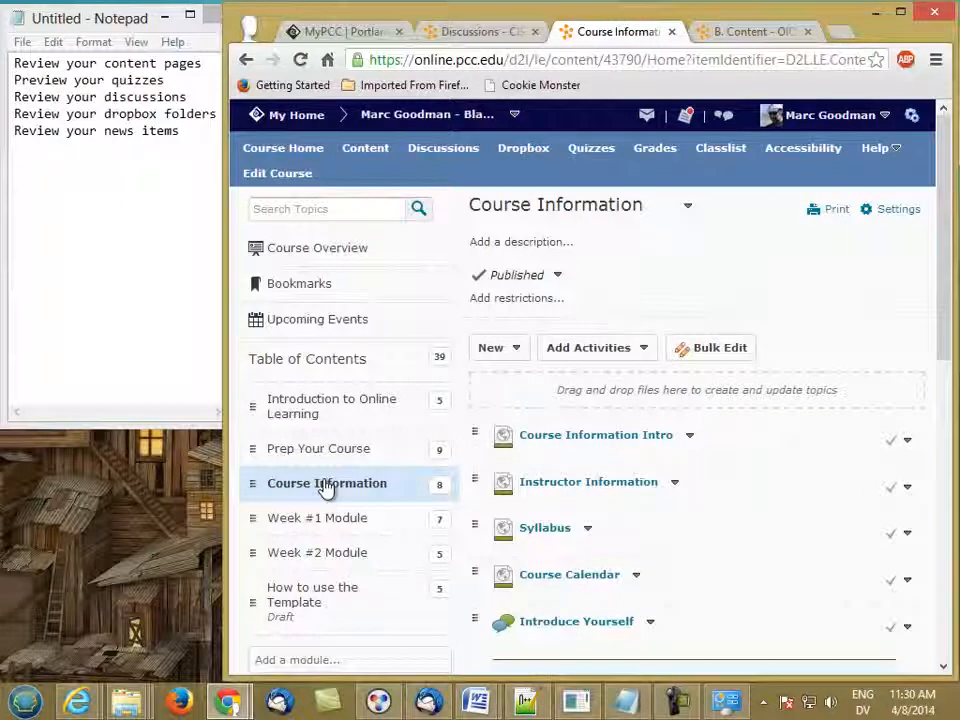
{"action": "left_click", "coordinate": [590, 440]}
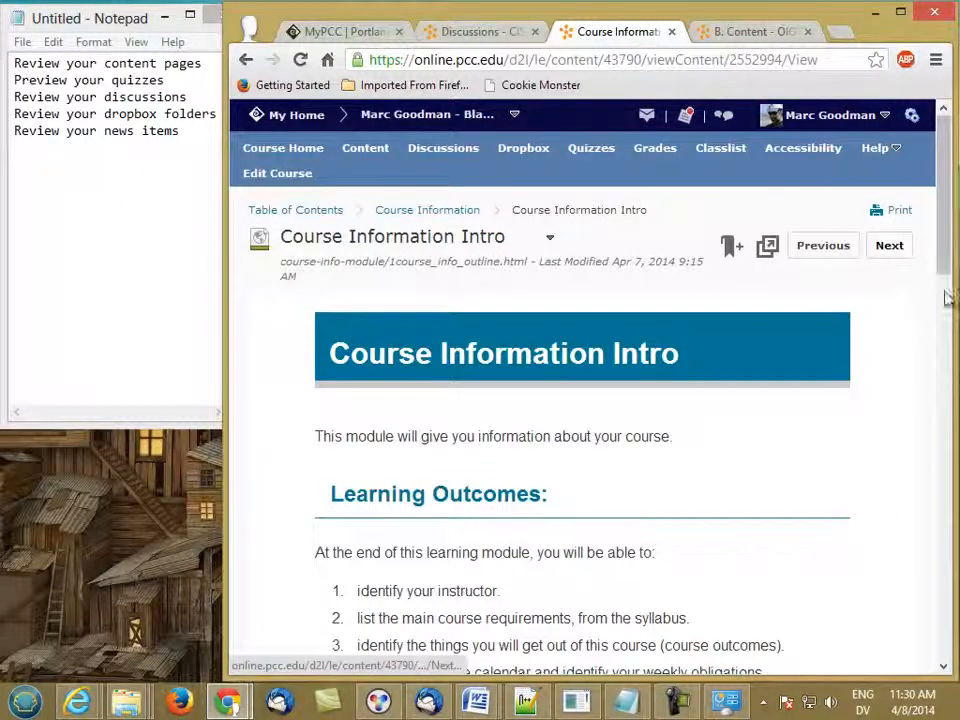
{"action": "left_click_drag", "start_coordinate": [948, 272], "coordinate": [948, 430]}
{"action": "scroll", "coordinate": [590, 400], "scroll_direction": "up", "scroll_amount": 10}
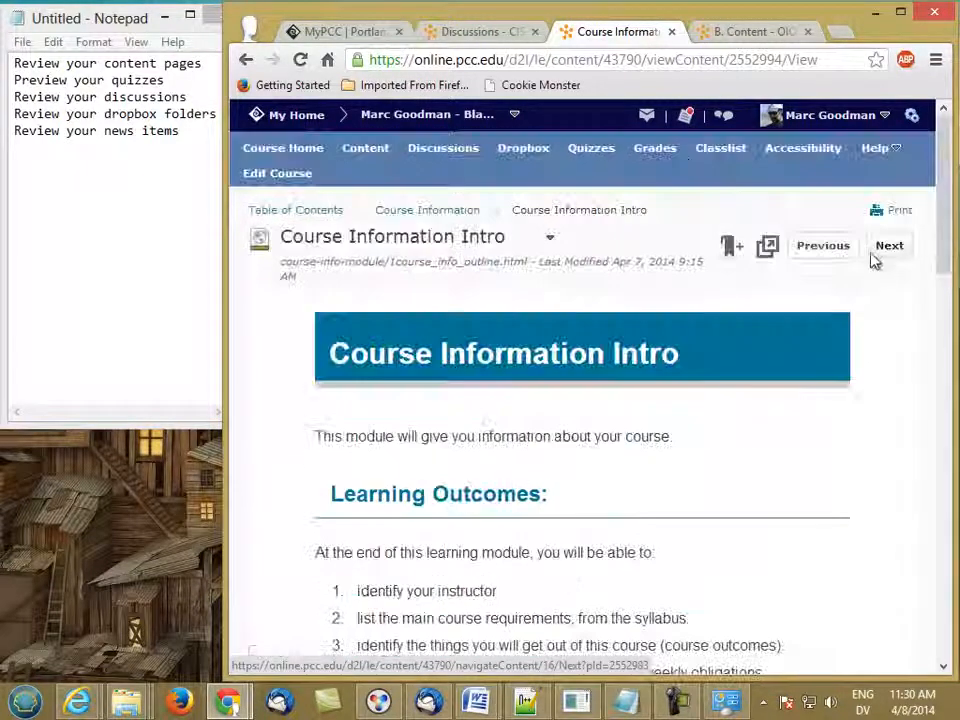
{"action": "left_click", "coordinate": [873, 256]}
{"action": "mouse_move", "coordinate": [944, 215]}
{"action": "left_mouse_down"}
{"action": "mouse_move", "coordinate": [942, 230]}
{"action": "mouse_move", "coordinate": [941, 217]}
{"action": "left_mouse_up"}
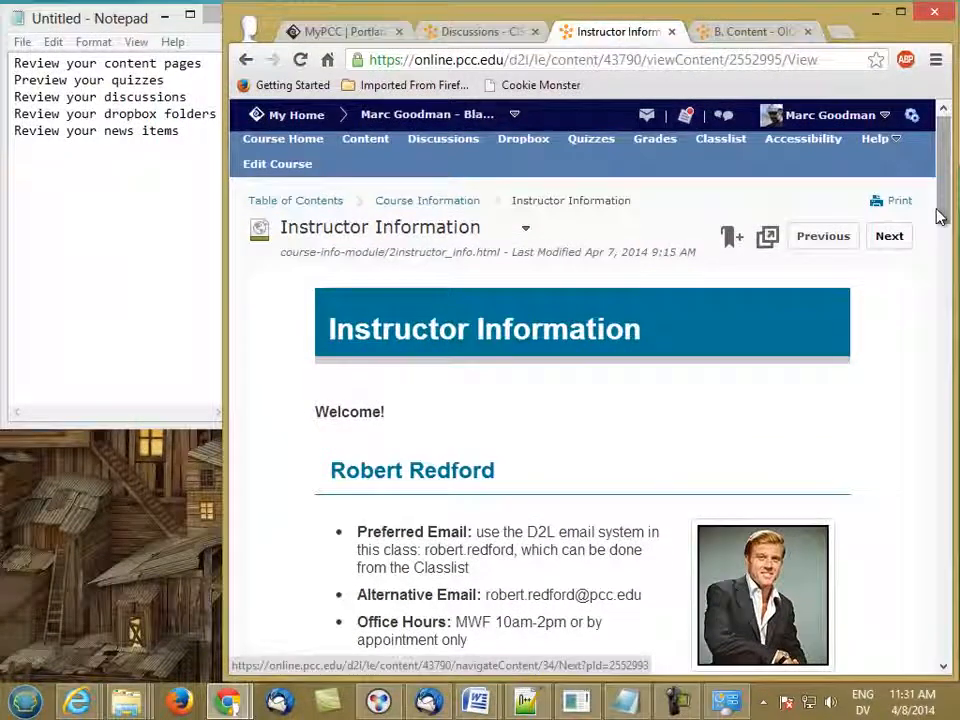
{"action": "left_click", "coordinate": [525, 229]}
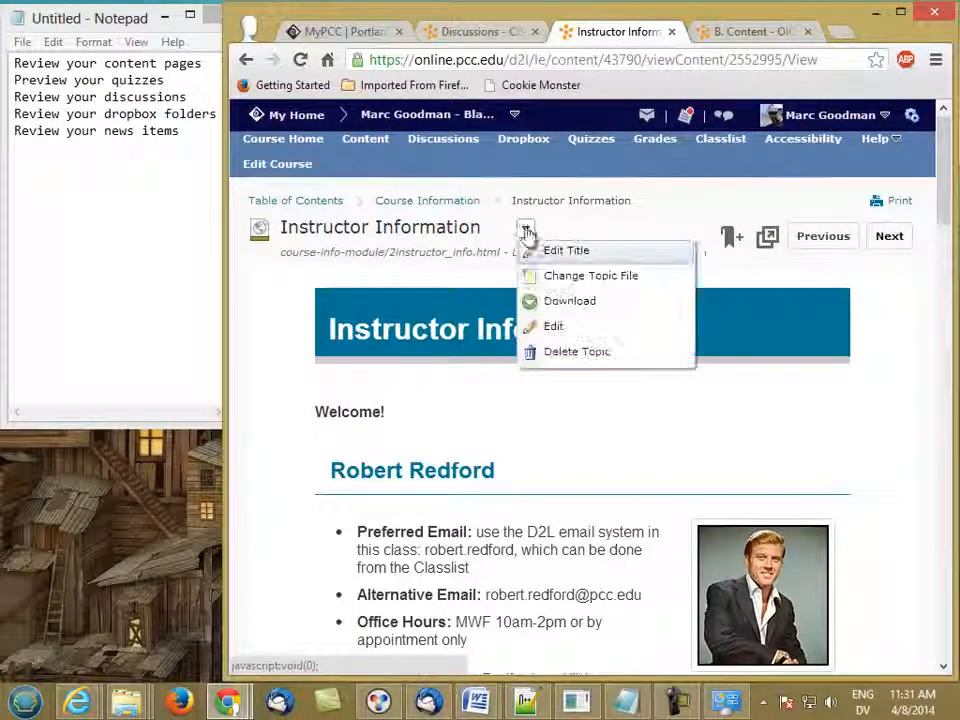
- Edit the page and replace the old username in both email addresses with the new instructor's
{"action": "left_click", "coordinate": [553, 326]}
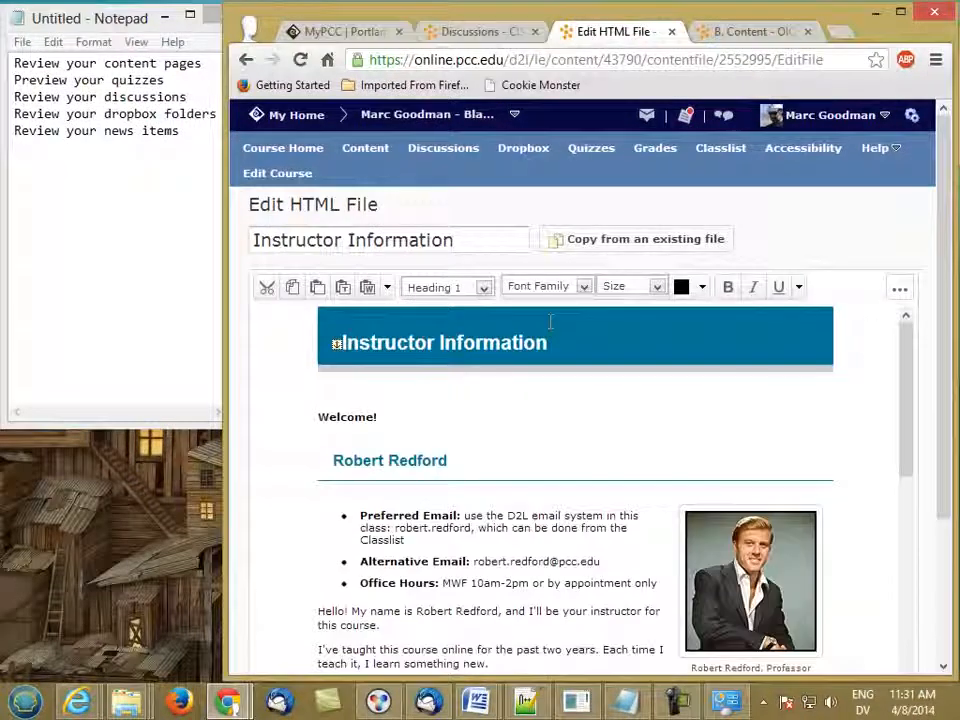
{"action": "left_click_drag", "start_coordinate": [911, 358], "coordinate": [900, 385]}
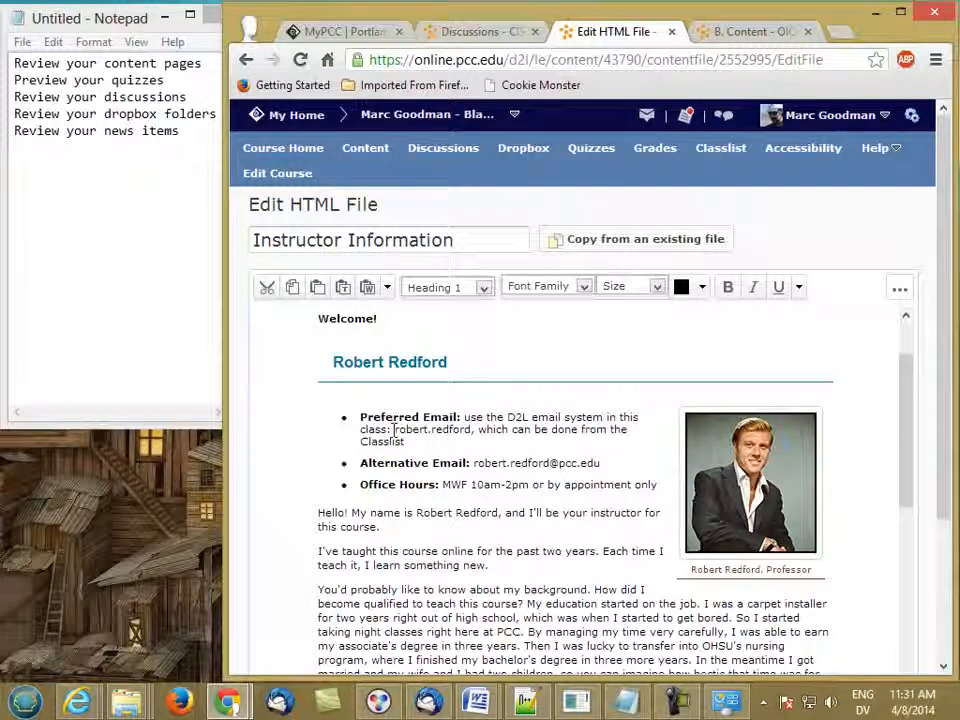
{"action": "left_click_drag", "start_coordinate": [395, 431], "coordinate": [464, 432]}
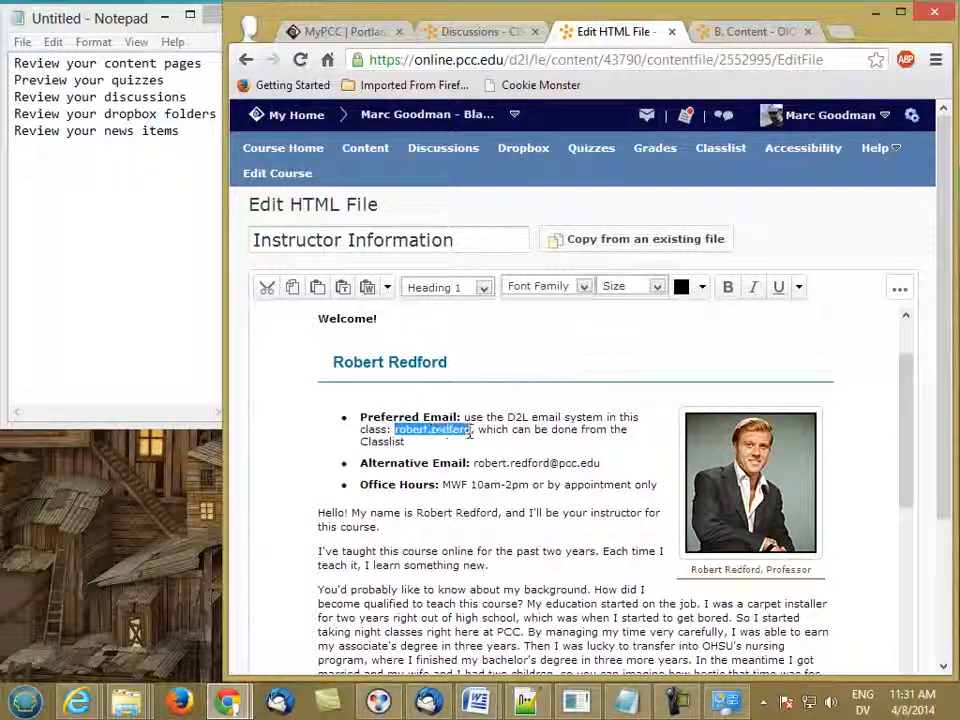
{"action": "type", "text": "marc.good"}
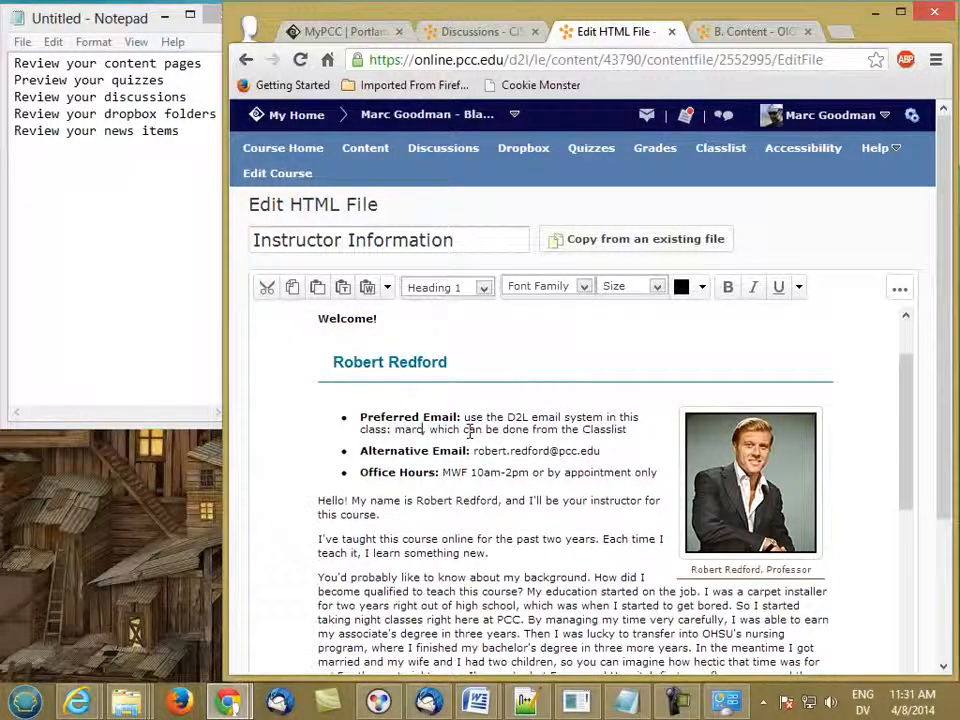
{"action": "type", "text": "man"}
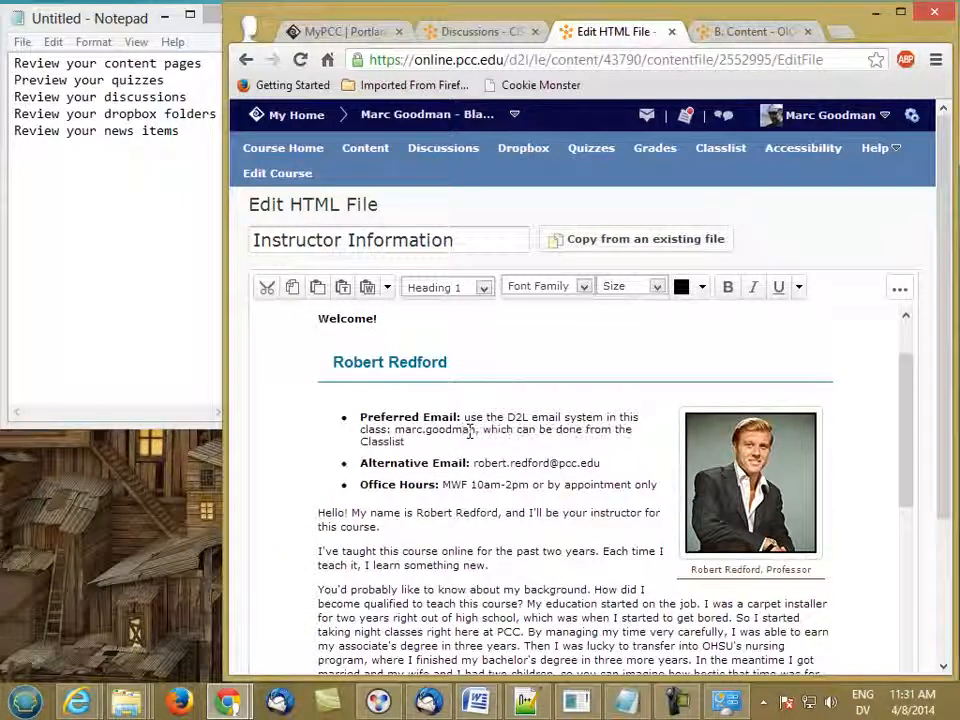
{"action": "left_click_drag", "start_coordinate": [503, 464], "coordinate": [549, 465]}
{"action": "type", "text": "marc.goodman"}
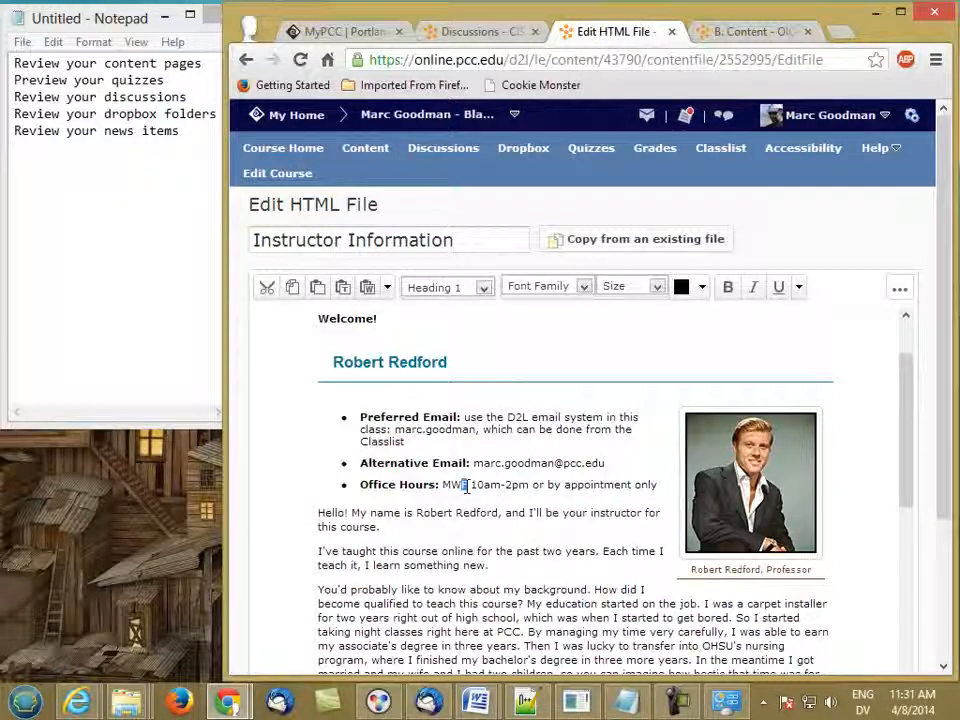
- Set office hours to MW 2PM - 4PM and put the new instructor's name in the greeting
{"action": "left_click", "coordinate": [465, 485]}
{"action": "key", "text": "BackSpace"}
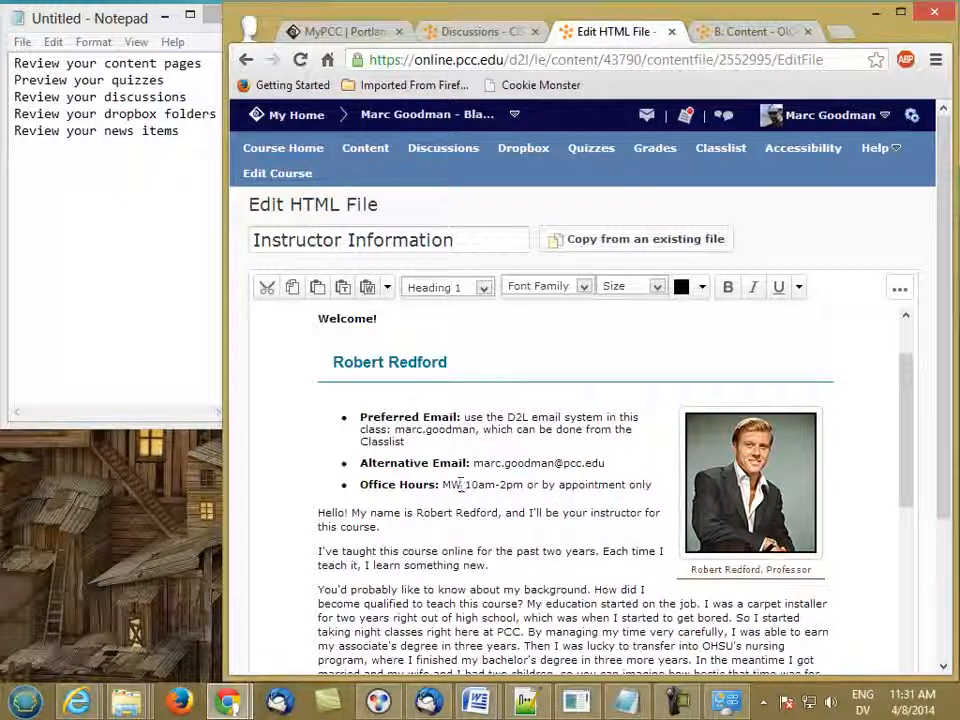
{"action": "left_click_drag", "start_coordinate": [465, 485], "coordinate": [520, 487]}
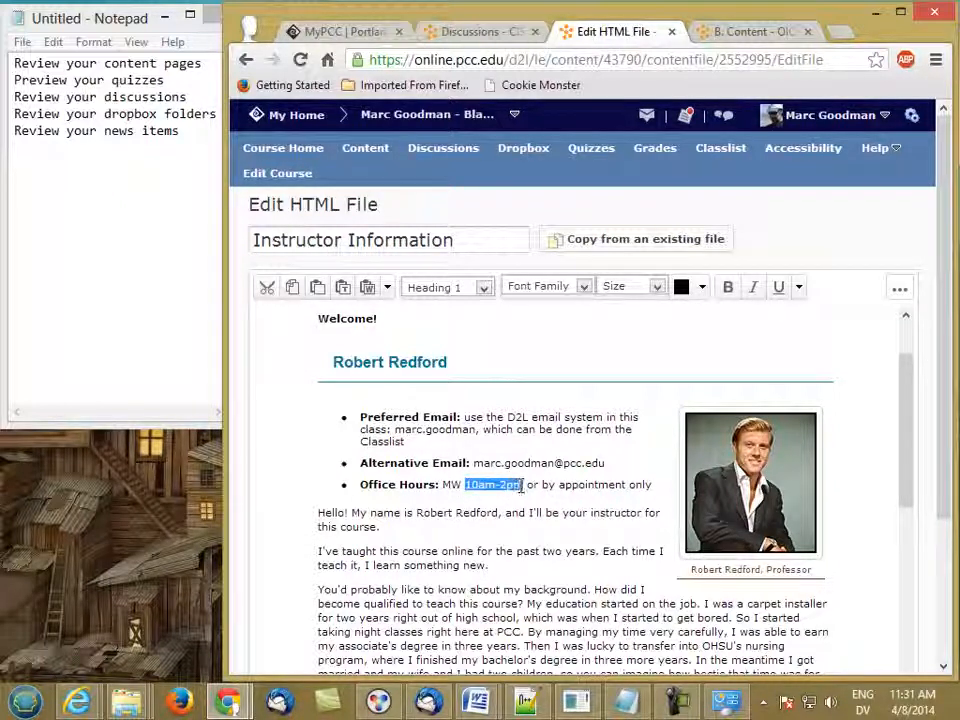
{"action": "type", "text": "2PM - 4PM"}
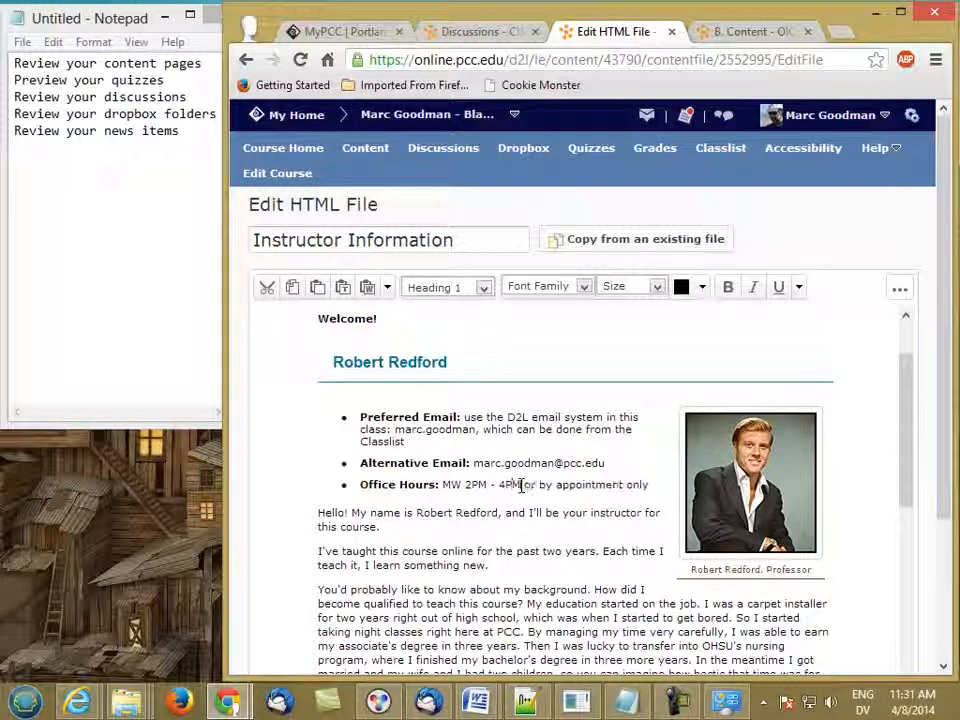
{"action": "left_click_drag", "start_coordinate": [416, 512], "coordinate": [500, 516]}
{"action": "type", "text": "Marc G"}
{"action": "type", "text": "oodman"}
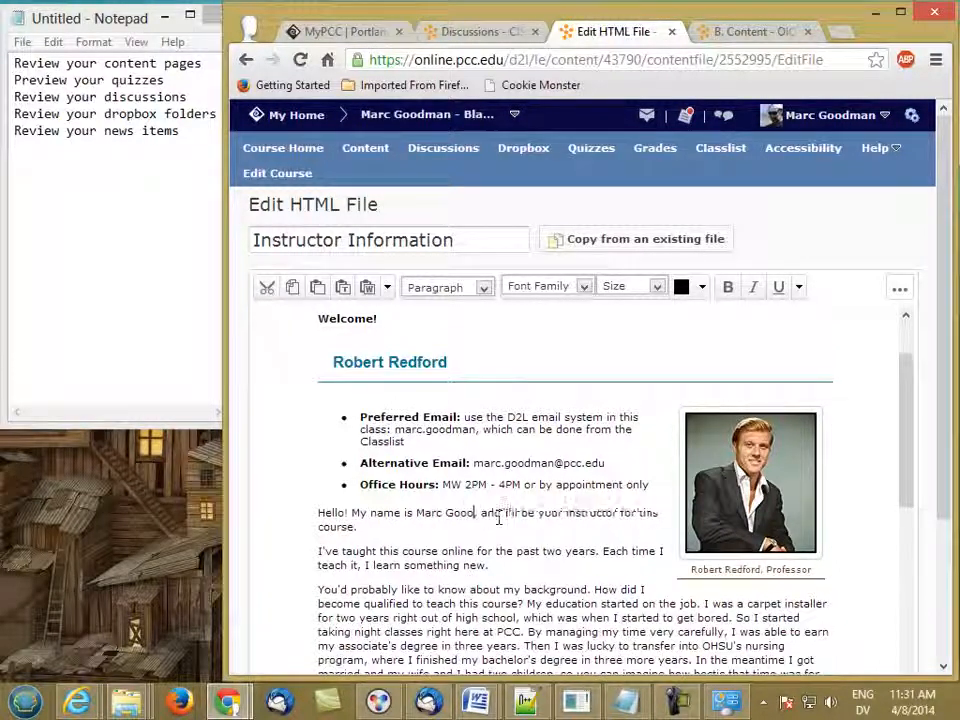
{"action": "type", "text": ","}
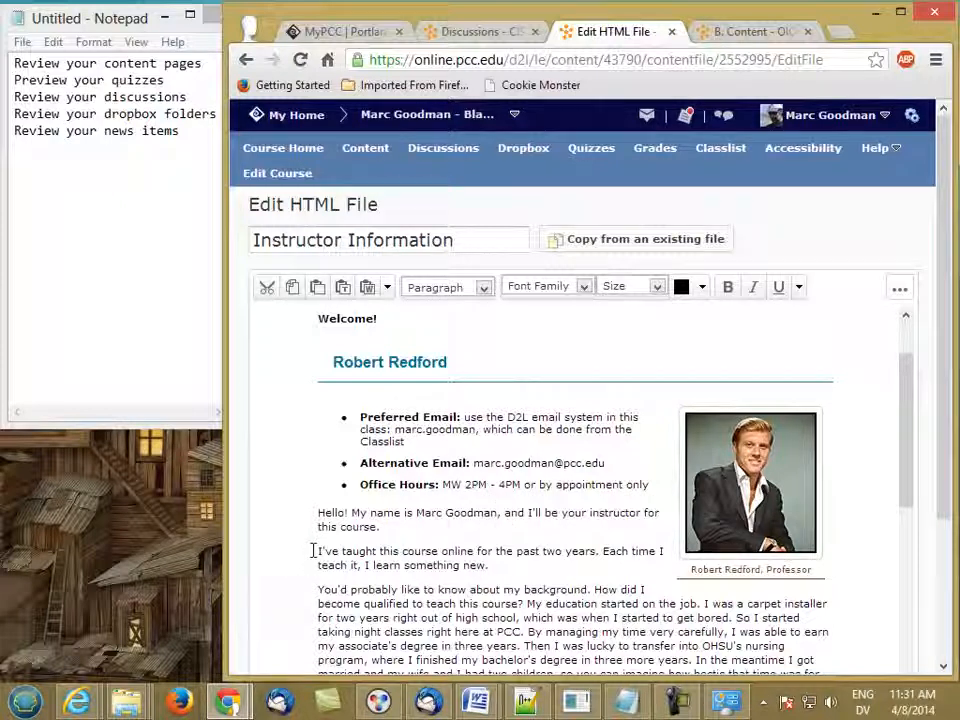
- Delete the old biography paragraphs below the greeting
{"action": "left_click_drag", "start_coordinate": [316, 551], "coordinate": [422, 598]}
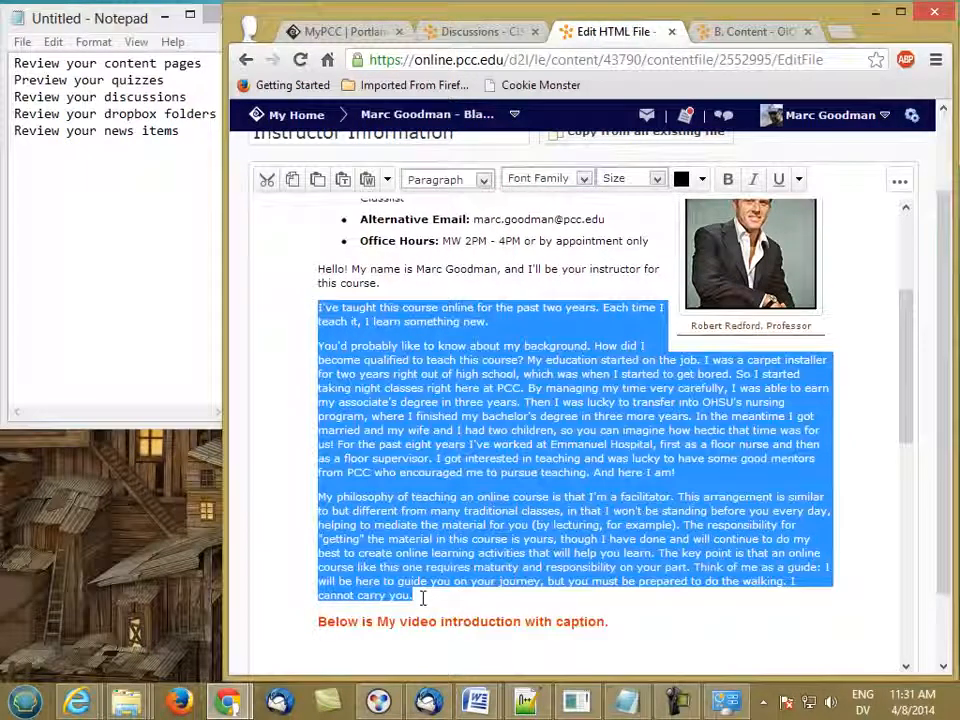
{"action": "key", "text": "Delete"}
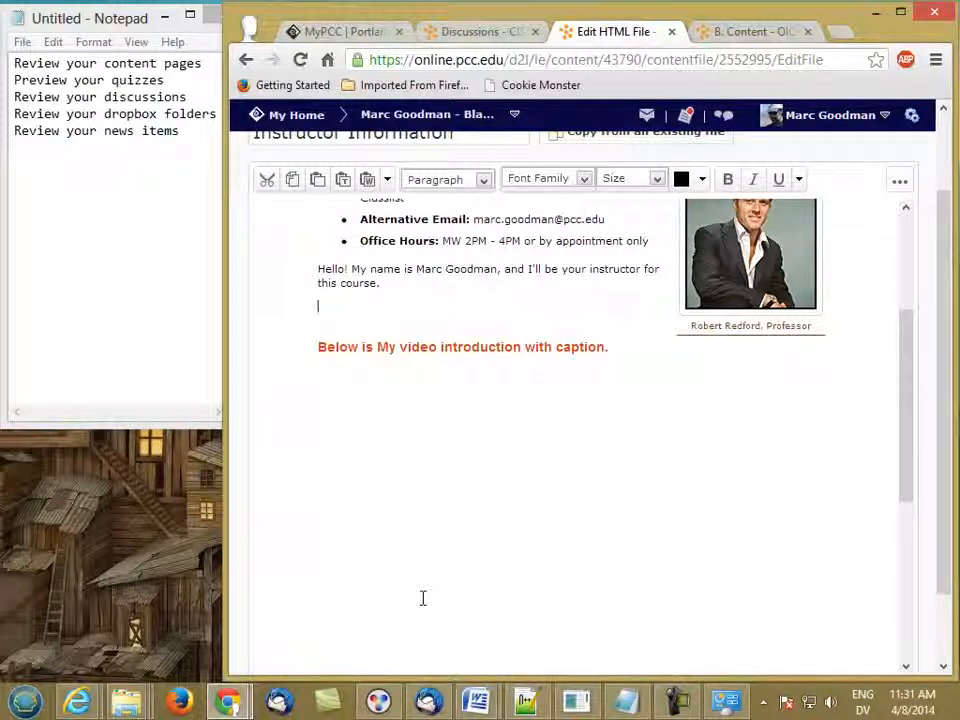
- In the course tab, open the old Instructor Introduction page under Course Information
{"action": "left_click", "coordinate": [450, 32]}
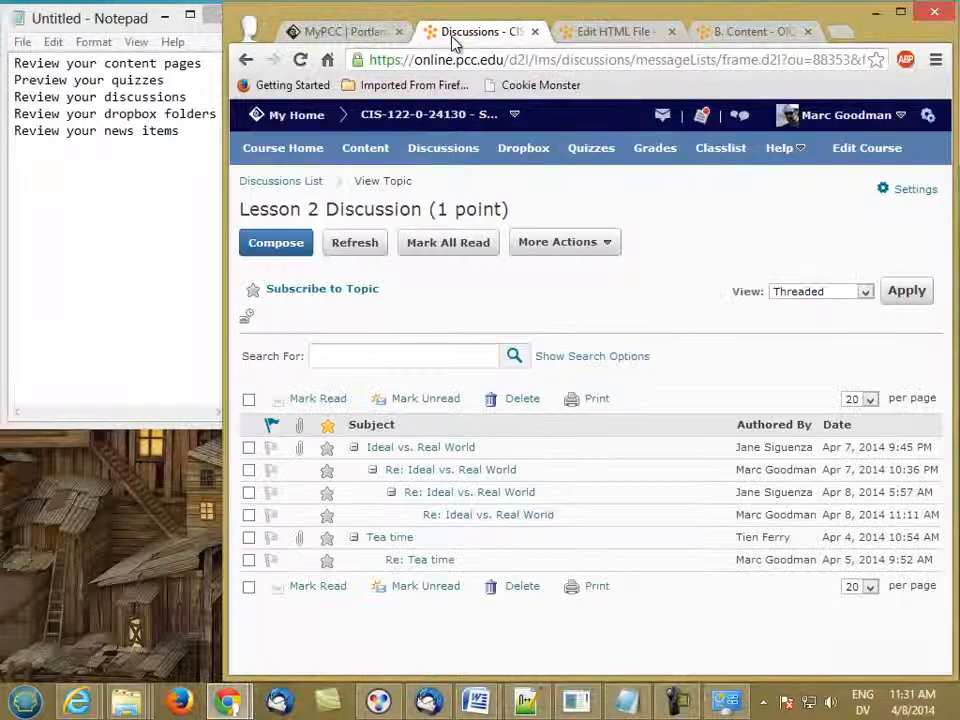
{"action": "left_click", "coordinate": [352, 150]}
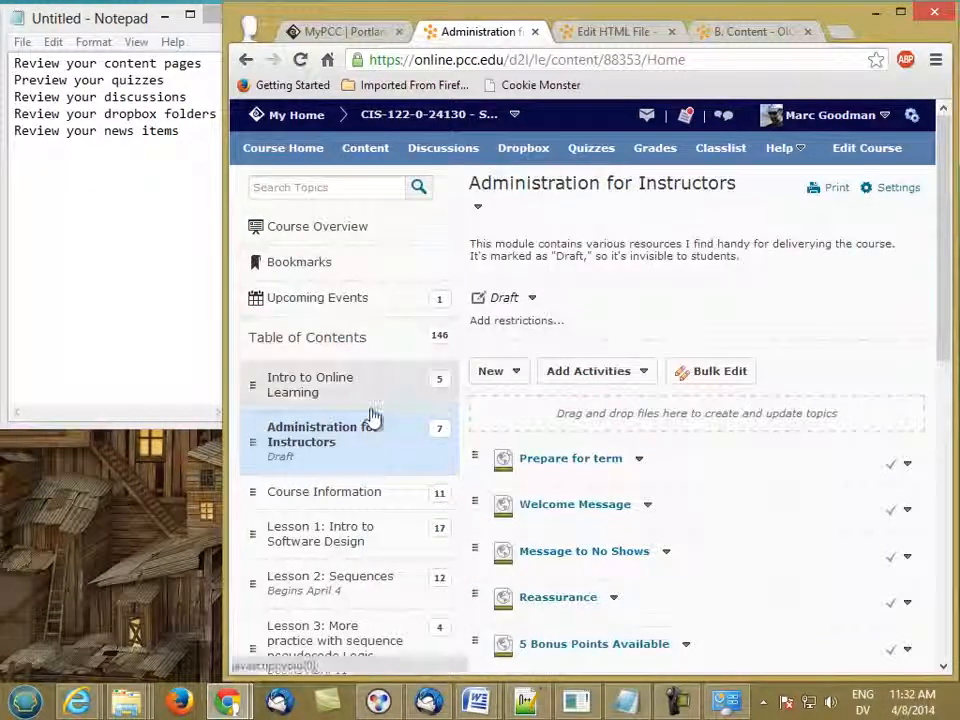
{"action": "left_click", "coordinate": [368, 505]}
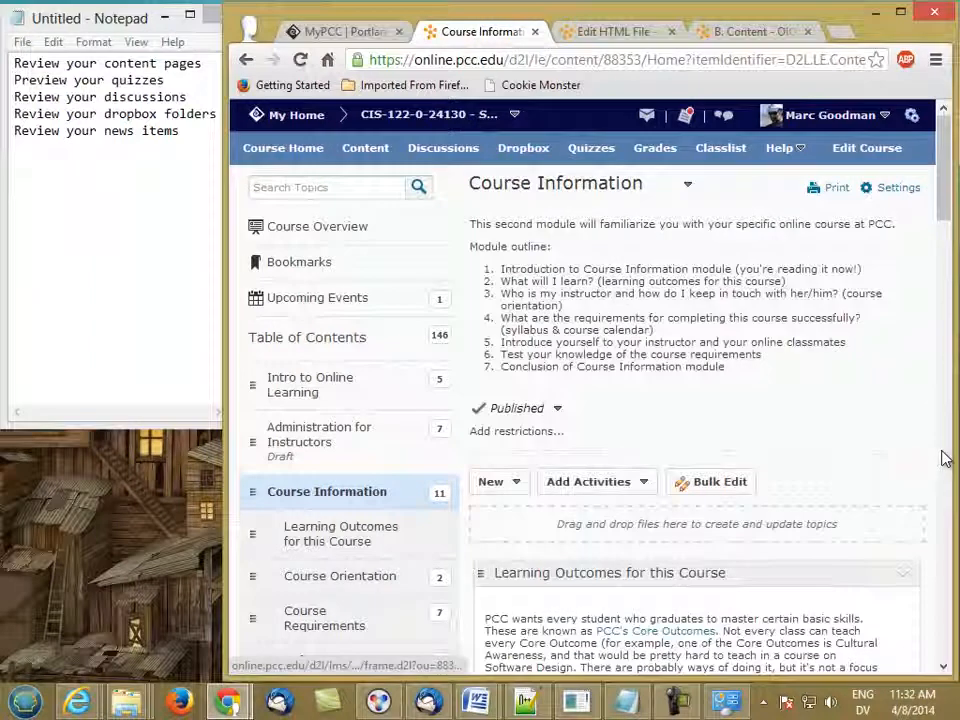
{"action": "scroll", "coordinate": [945, 458], "scroll_direction": "down", "scroll_amount": 10}
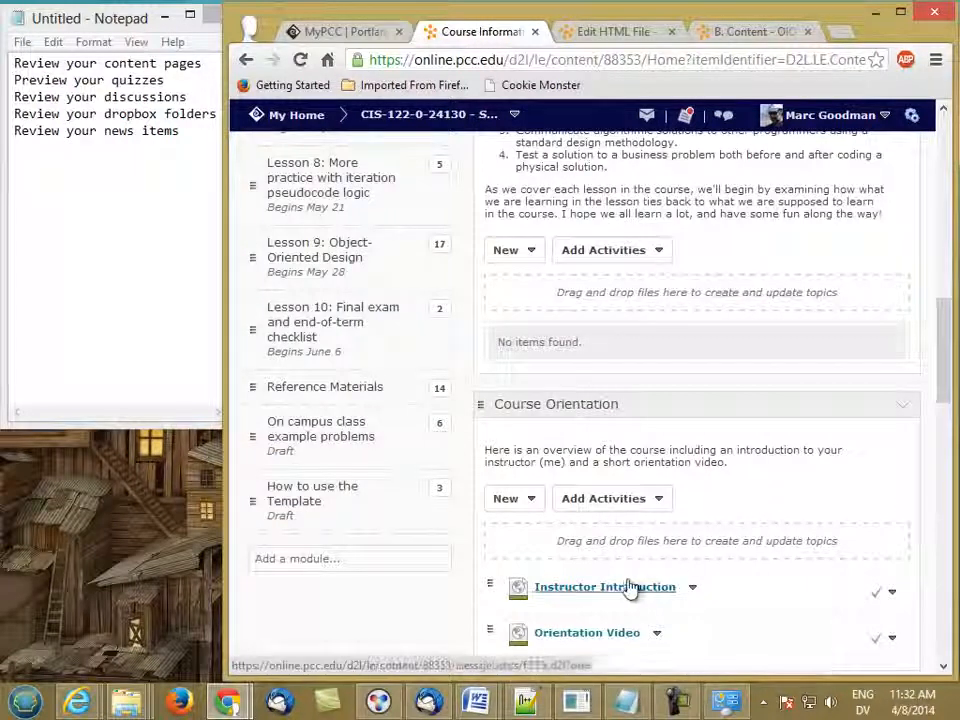
{"action": "left_click", "coordinate": [629, 587]}
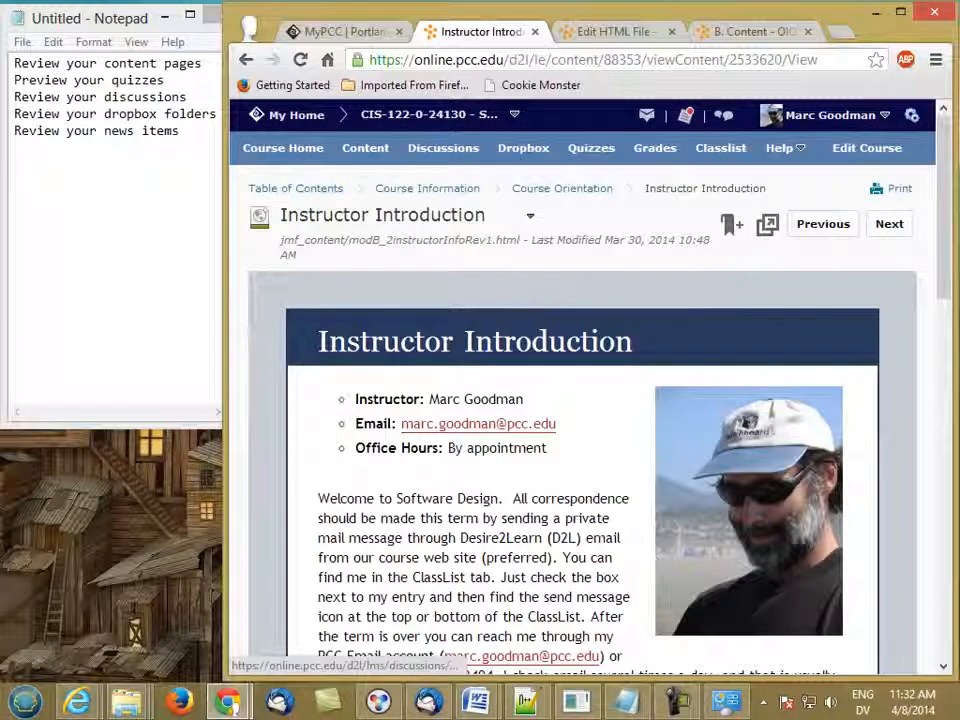
{"action": "scroll", "coordinate": [943, 229], "scroll_direction": "down", "scroll_amount": 1}
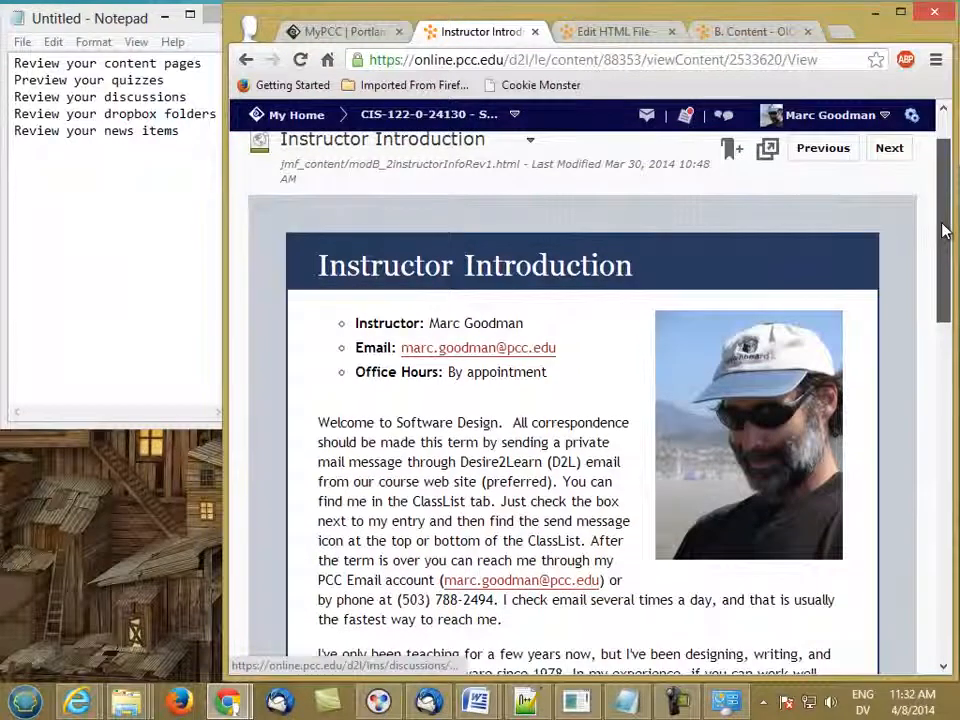
- Scroll through the old Instructor Introduction bio, then switch back to the Edit HTML File tab
{"action": "left_click_drag", "start_coordinate": [943, 229], "coordinate": [943, 237]}
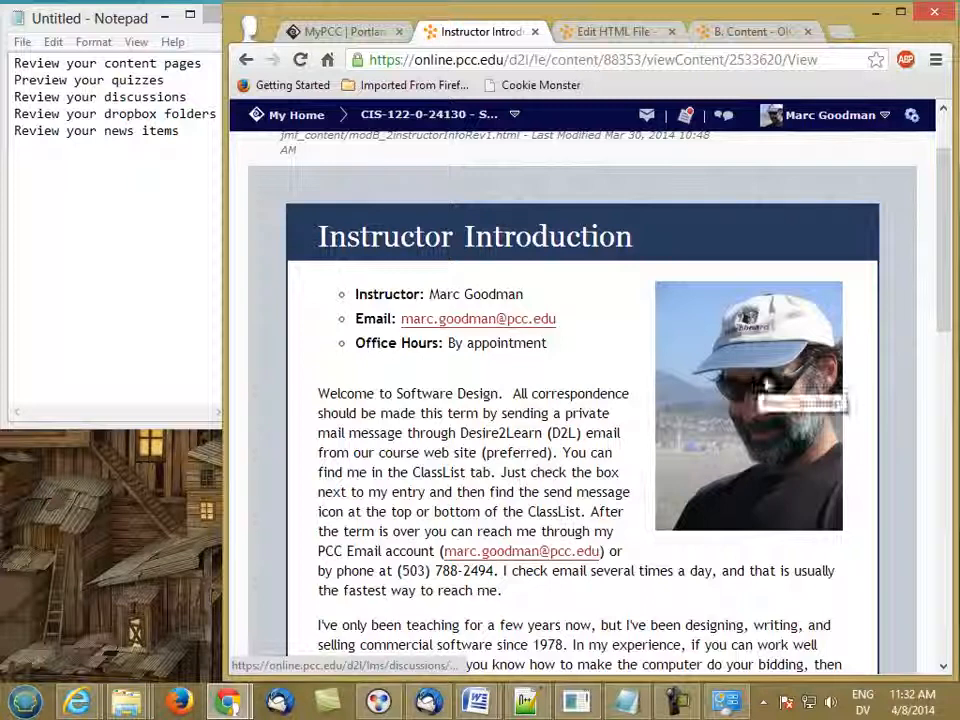
{"action": "scroll", "coordinate": [950, 322], "scroll_direction": "down", "scroll_amount": 2}
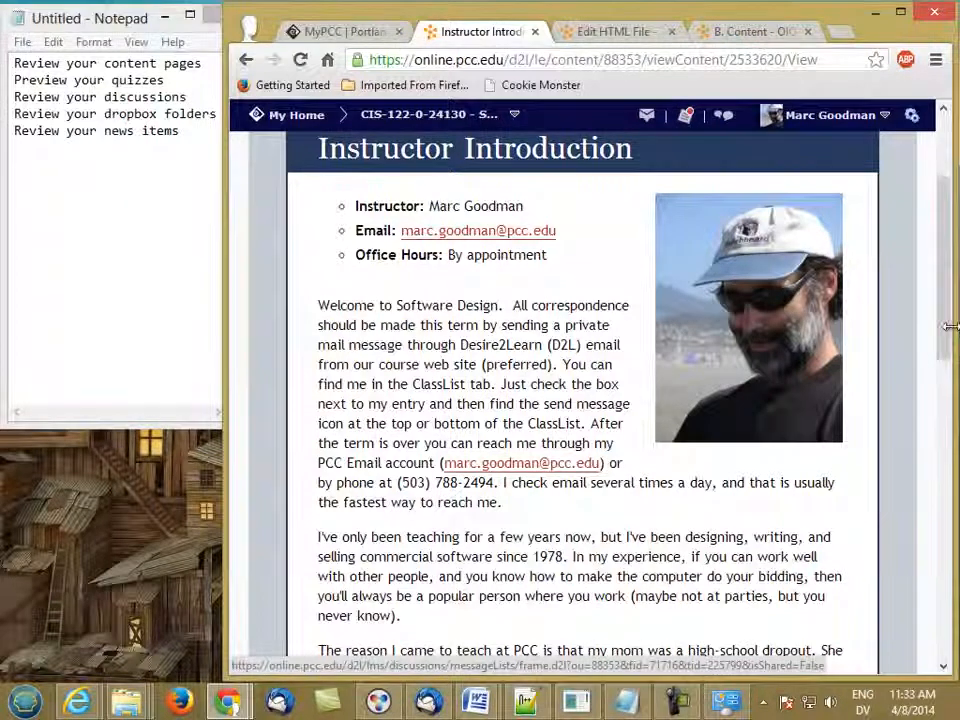
{"action": "left_click_drag", "start_coordinate": [945, 332], "coordinate": [944, 366]}
{"action": "left_click_drag", "start_coordinate": [940, 400], "coordinate": [940, 437]}
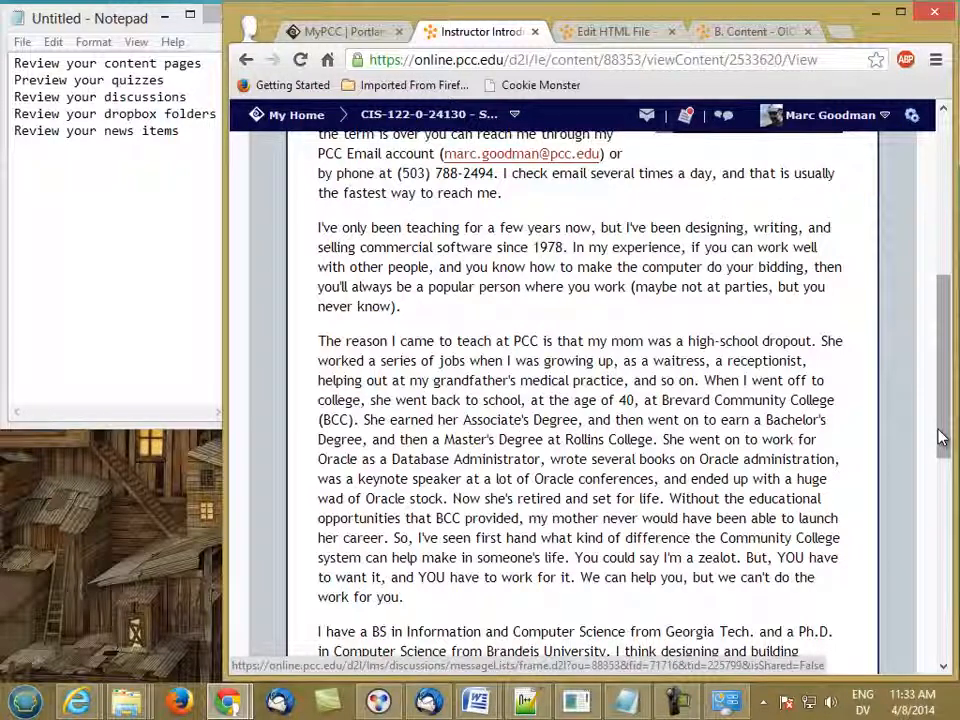
{"action": "left_click_drag", "start_coordinate": [940, 437], "coordinate": [938, 460]}
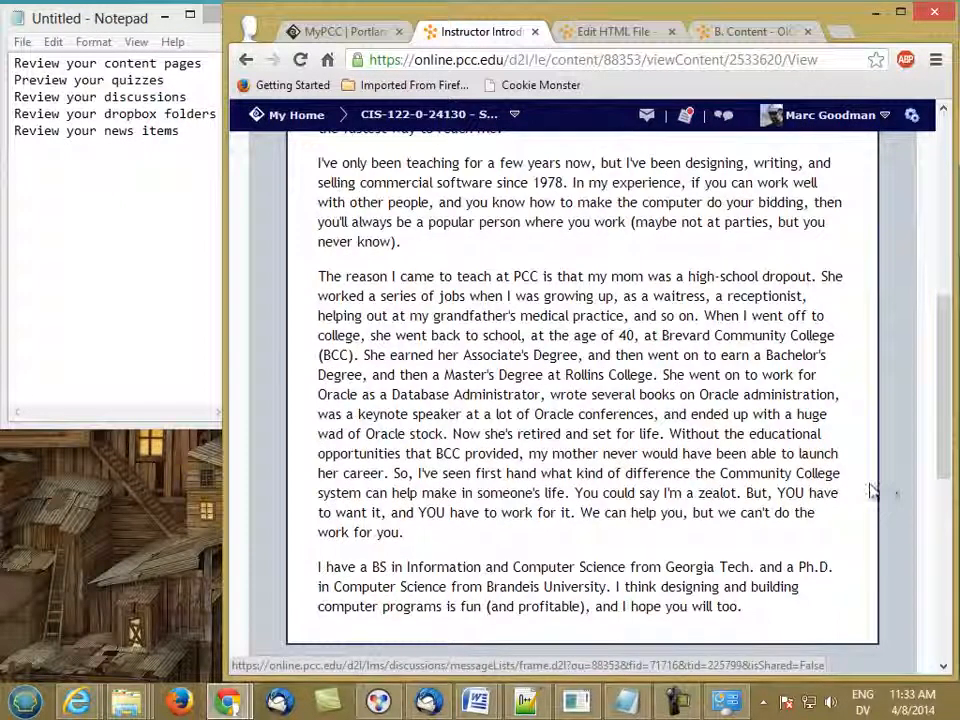
{"action": "left_click_drag", "start_coordinate": [943, 472], "coordinate": [943, 315]}
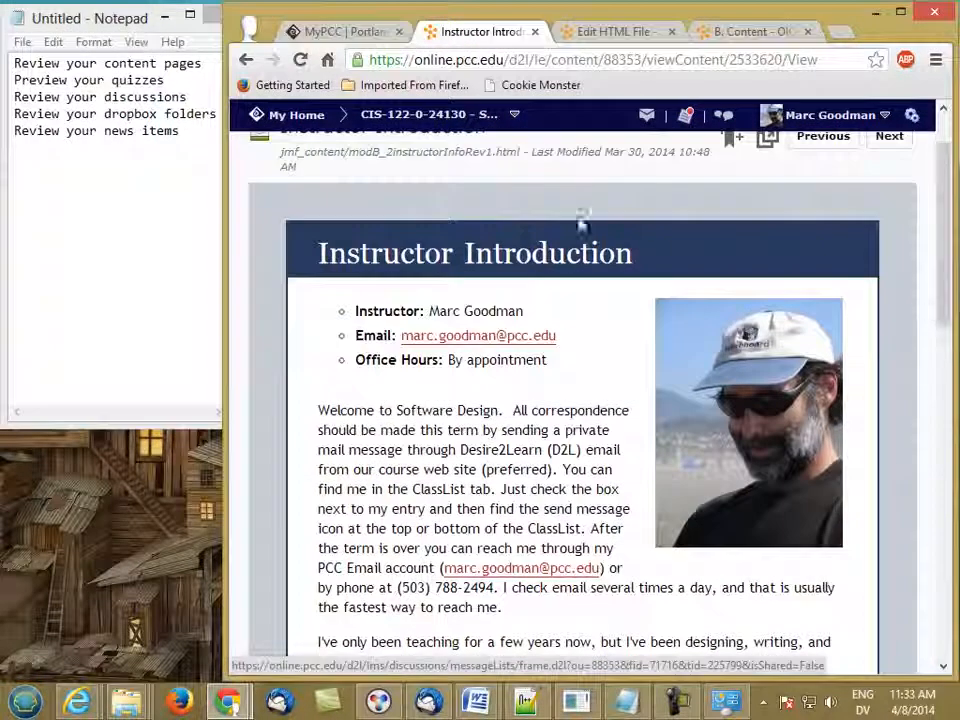
{"action": "left_click", "coordinate": [612, 40]}
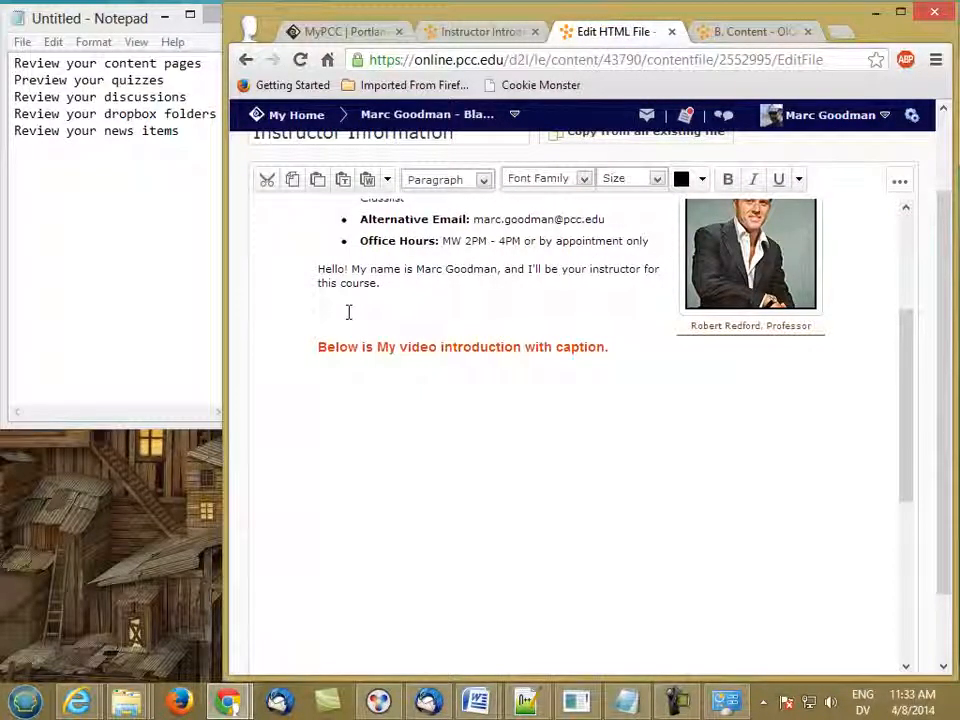
- Copy the old bio from 'I've only been teaching' to the end of the page
{"action": "left_click", "coordinate": [480, 31]}
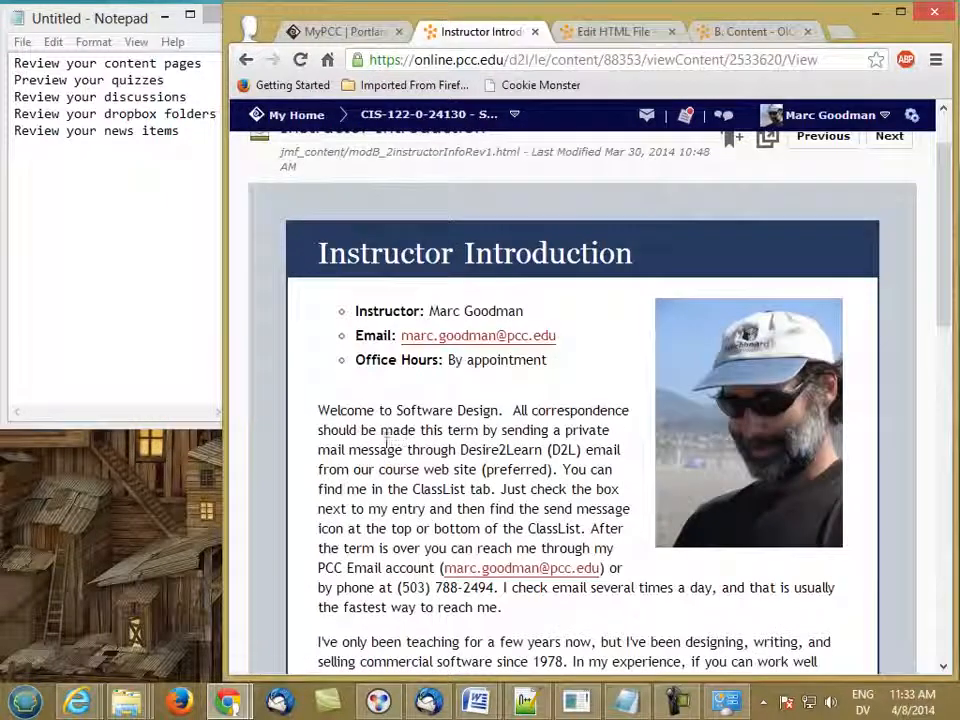
{"action": "left_click_drag", "start_coordinate": [945, 254], "coordinate": [937, 328]}
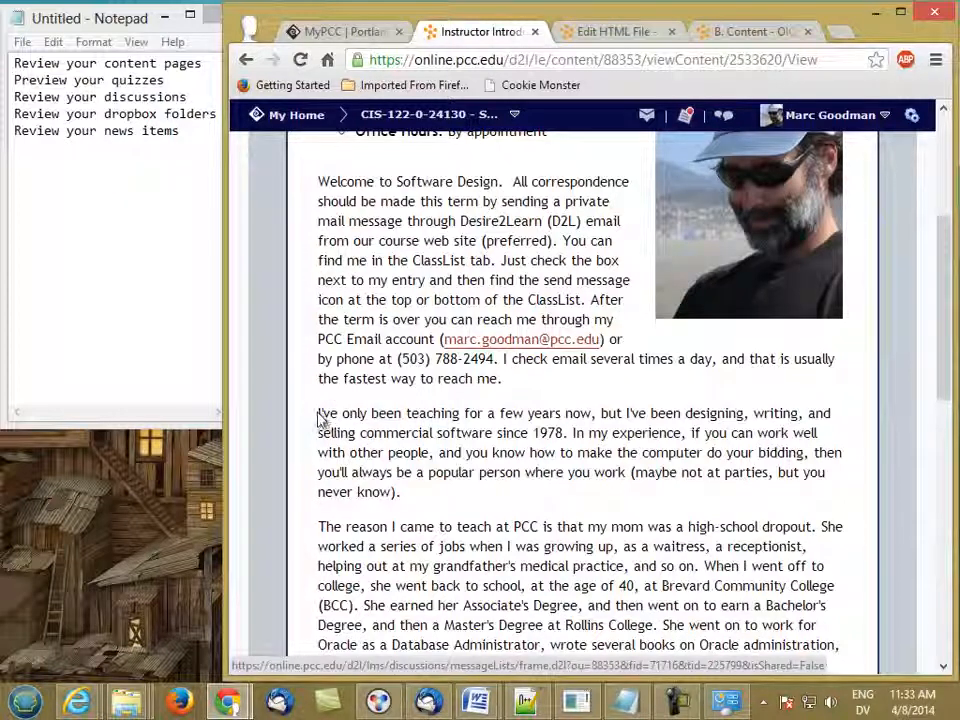
{"action": "left_click_drag", "start_coordinate": [319, 416], "coordinate": [840, 570]}
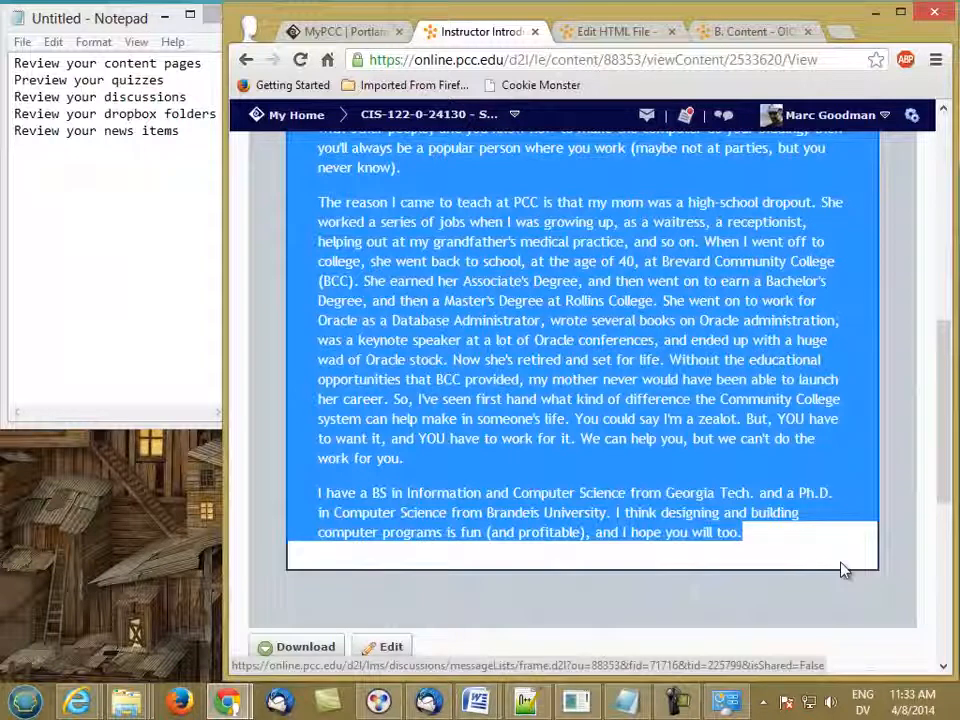
{"action": "left_click", "coordinate": [635, 37]}
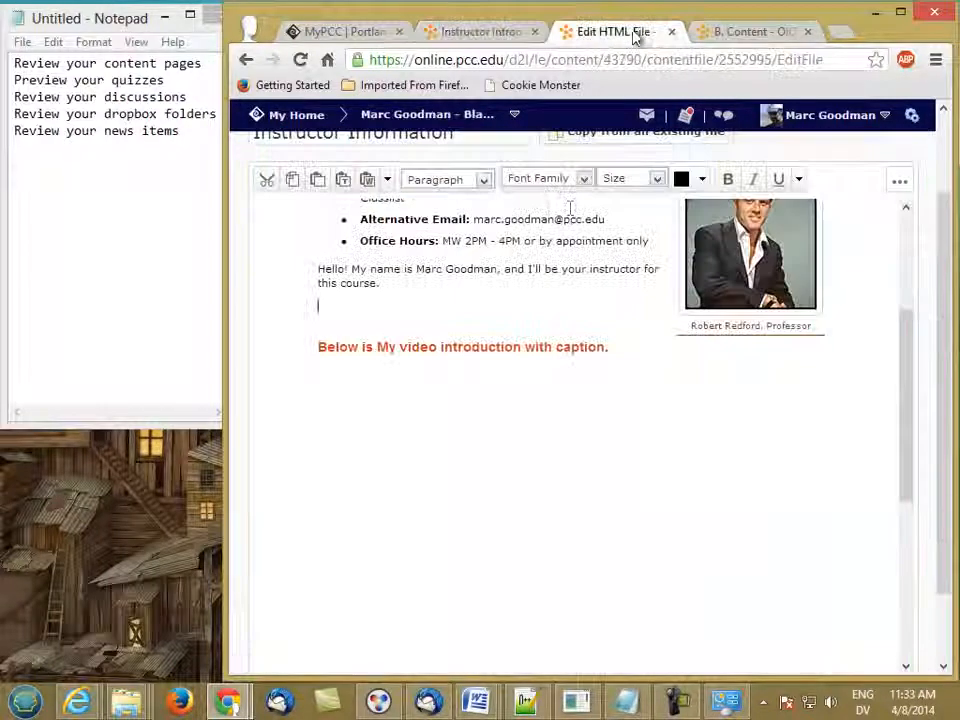
- Paste the copied bio below the greeting and delete the video caption and empty video block
{"action": "type", "text": "I've only been teaching for a few years now, but I've been designing, writing, and selling commercial software since 1978. In my experience, if you can work well with other people, and you know how to make the computer do your bidding, then you'll always be a popular person where you work (maybe not at parties, but you never know). The reason I came to teach at PCC is that my mom was a high-school dropout. She worked a series of jobs when I was growing up, as a waitress, a receptionist, helping out at my grandfather's medical practice, and so on. When I went off to college, she went back to school, at the age of 40, at Brevard Community College (BCC). She earned her Associate's Degree, and then went on to earn a Bachelor's Degree, and then a Master's Degree at Rollins College. She went on to work for Oracle as a Database Administrator, wrote several books on Oracle administration, was a keynote speaker at a lot of Oracle conferences, and ended up with a huge wad of Oracle stock. Now she's retired and set for life. Without the educational opportunities that BCC provided, my mother never would have been able to launch her career. So, I've seen first hand what kind of difference the Community College system can help make in someone's life. You could say I'm a zealot. But, YOU have to want it, and YOU have to work for it. We can help you, but we can't do the work for you. I have a BS in Information and Computer Science from Georgia Tech. and a Ph.D. in Computer Science from Brandeis University. I think designing and building computer programs is fun (and profitable), and I hope you will too."}
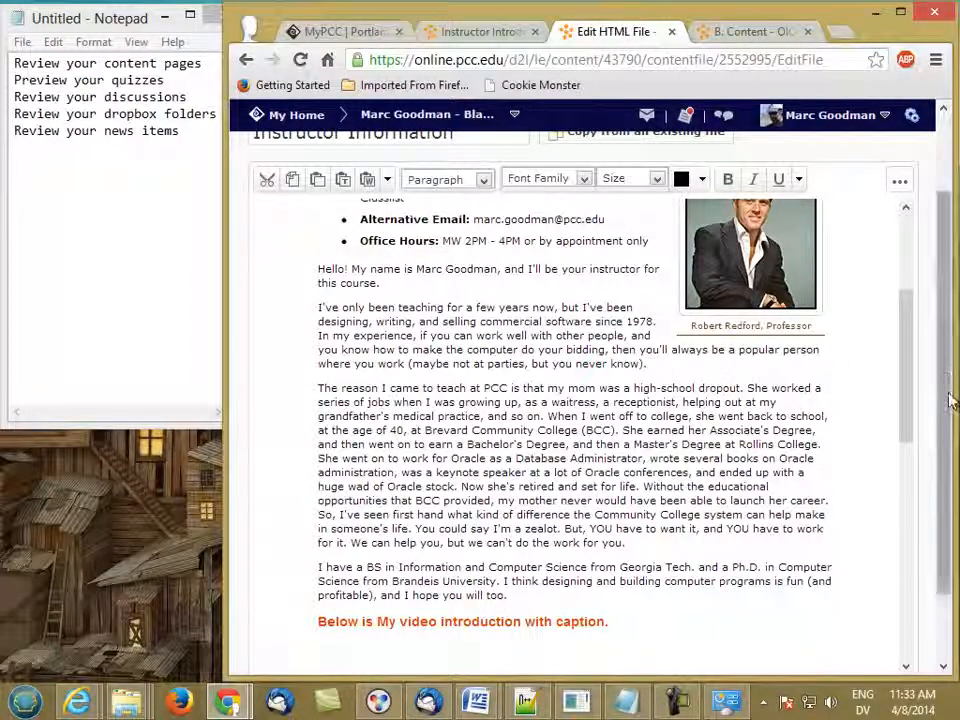
{"action": "left_click_drag", "start_coordinate": [906, 401], "coordinate": [911, 504]}
{"action": "left_click_drag", "start_coordinate": [311, 312], "coordinate": [686, 400]}
{"action": "left_click", "coordinate": [710, 370]}
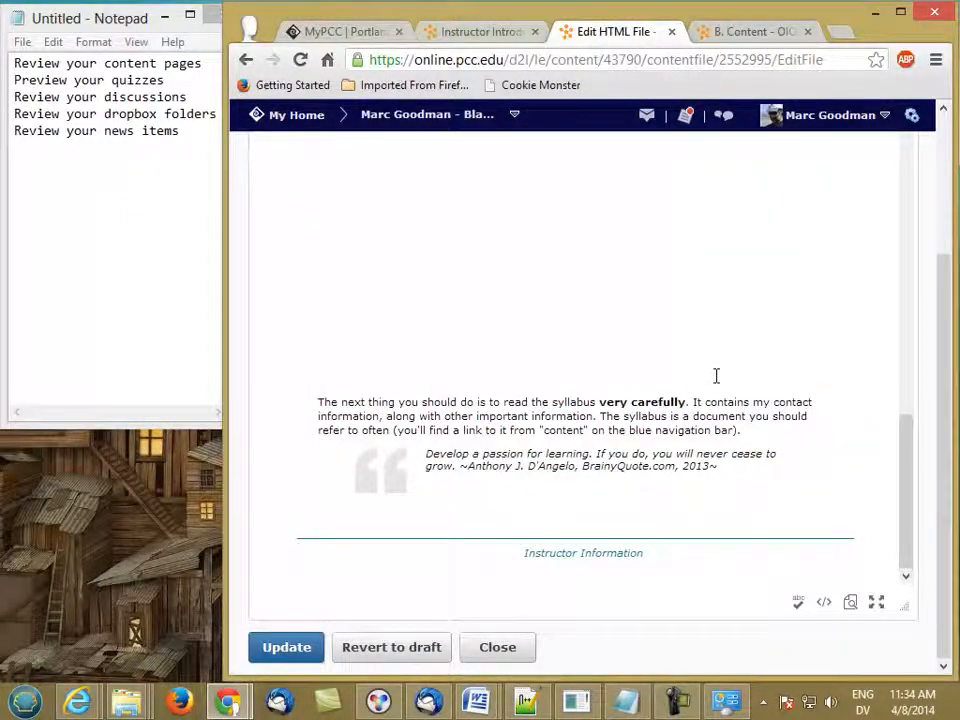
{"action": "key", "text": "BackSpace"}
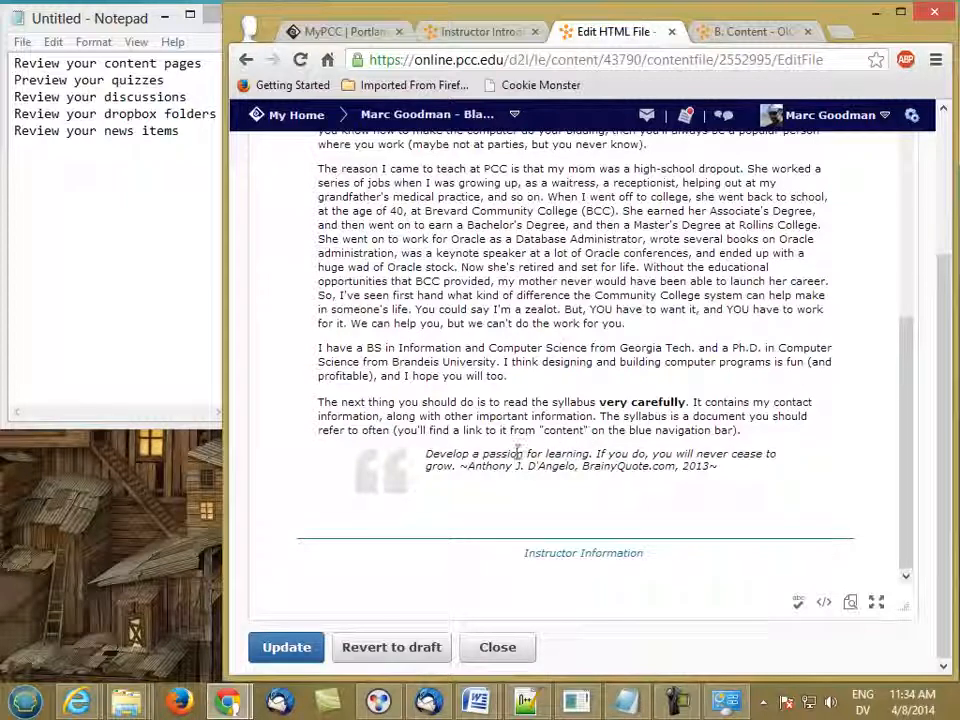
{"action": "left_click_drag", "start_coordinate": [908, 456], "coordinate": [918, 232]}
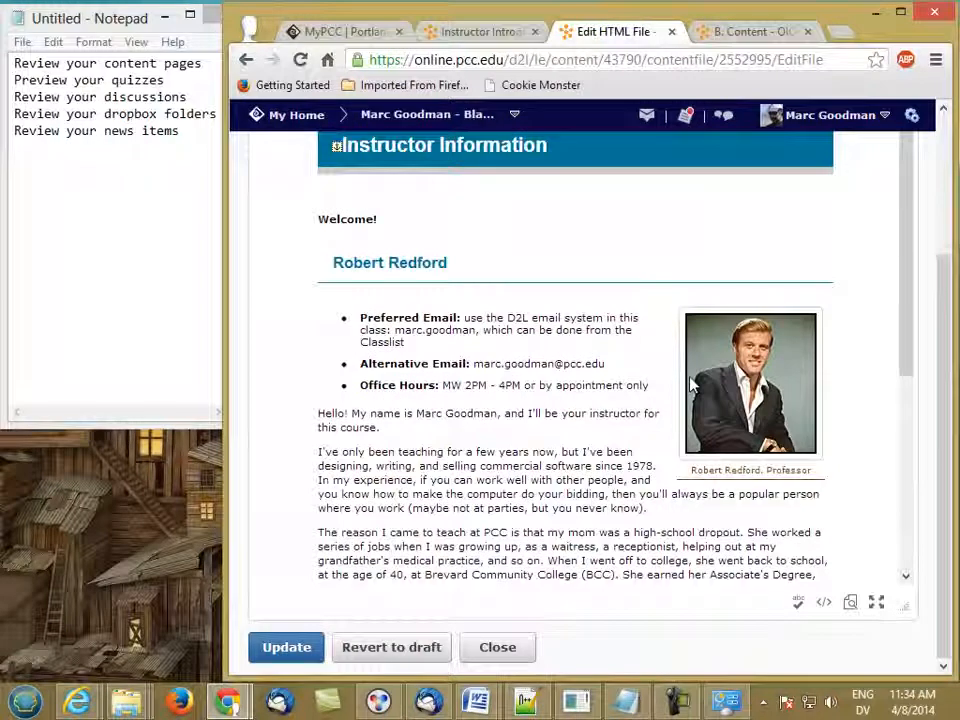
- Replace the old photo caption with the new instructor's name
{"action": "left_click_drag", "start_coordinate": [698, 470], "coordinate": [811, 470]}
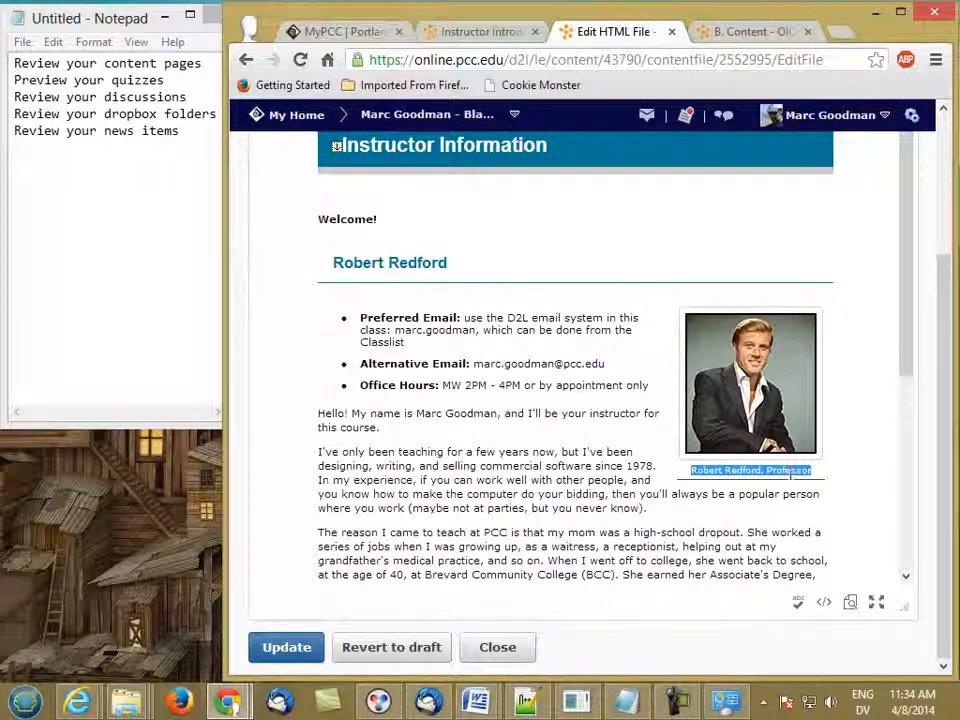
{"action": "type", "text": "Marc Goodman"}
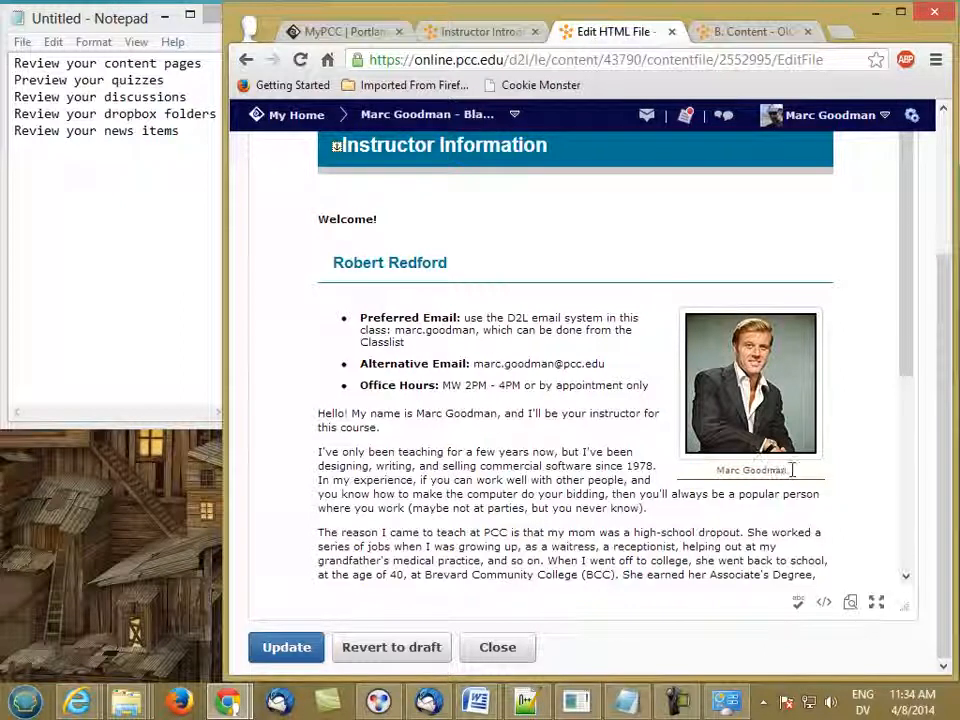
{"action": "scroll", "coordinate": [855, 407], "scroll_direction": "up", "scroll_amount": 2}
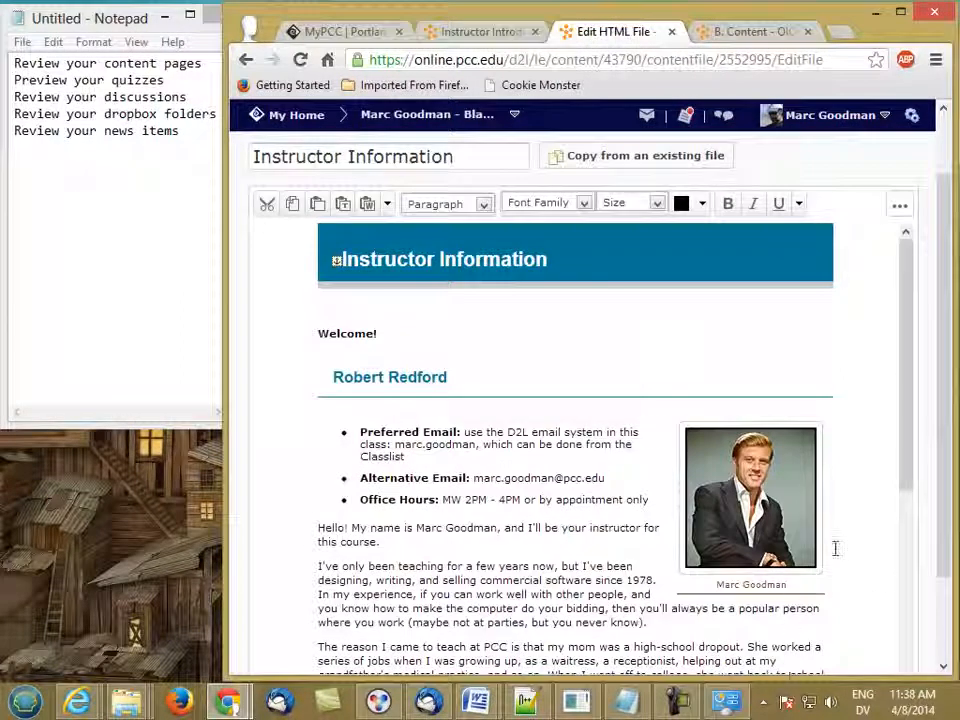
- Delete the old instructor photo and bring up the Insert Image Add a File dialog
{"action": "left_click", "coordinate": [788, 507]}
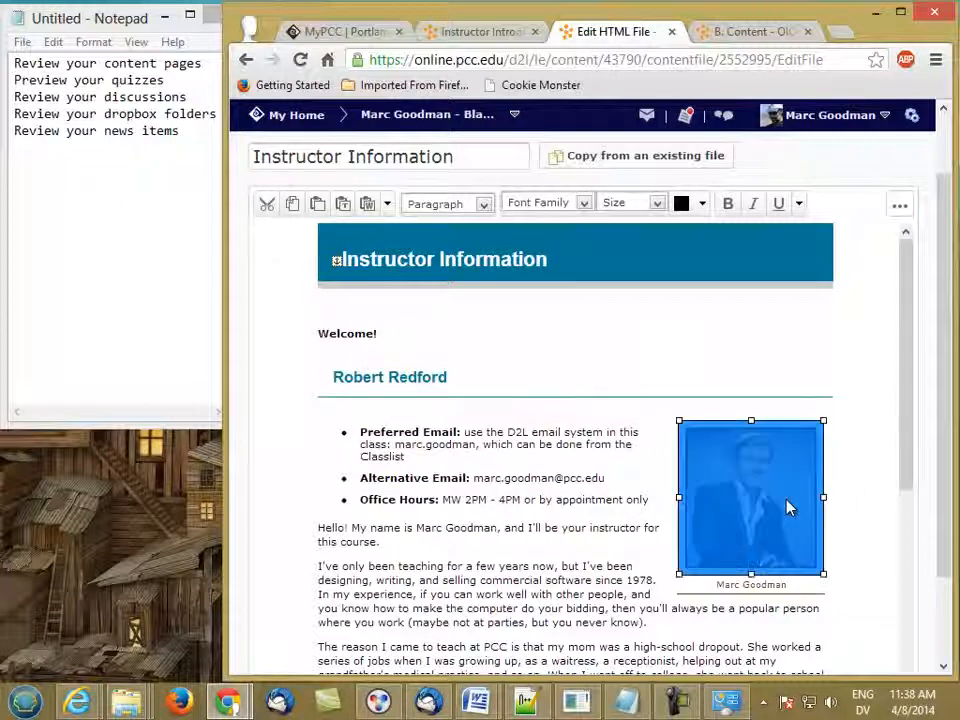
{"action": "key", "text": "Delete"}
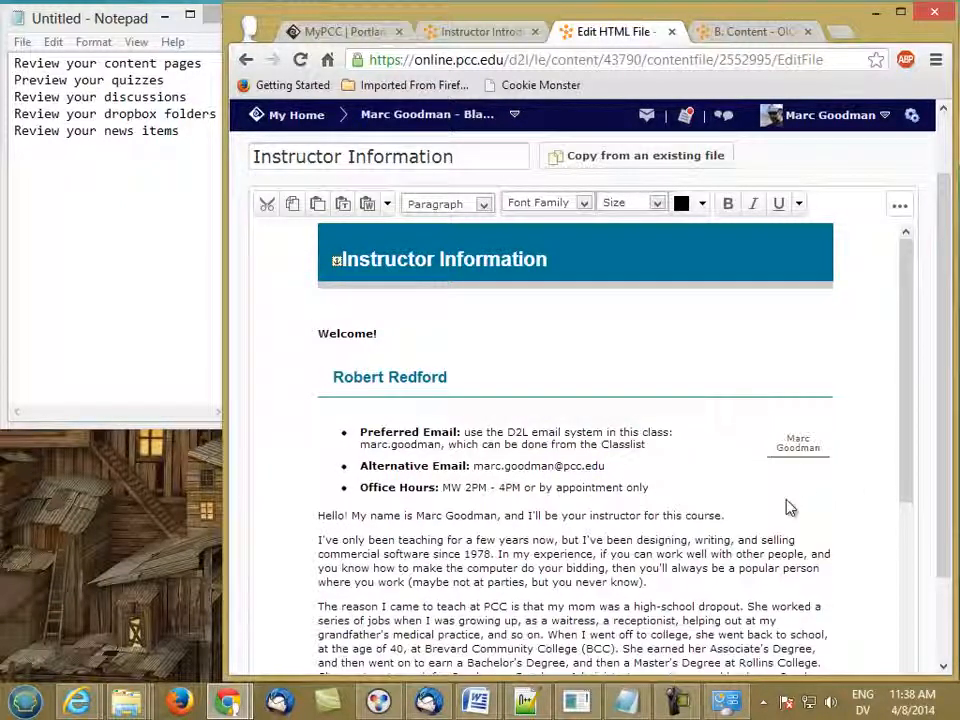
{"action": "left_click", "coordinate": [899, 210]}
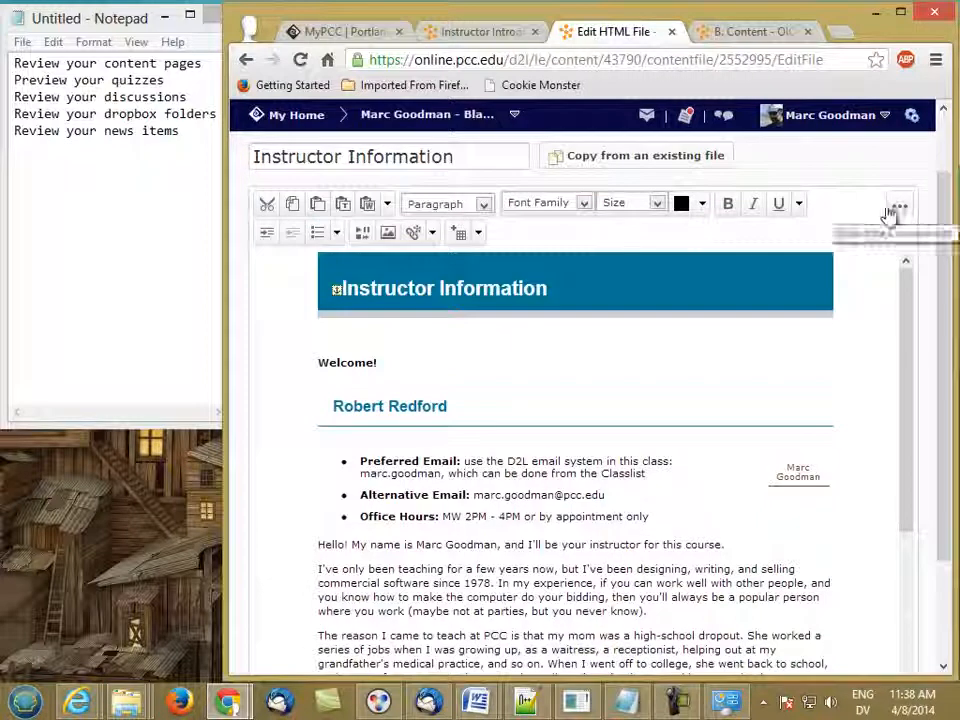
{"action": "left_click", "coordinate": [389, 237]}
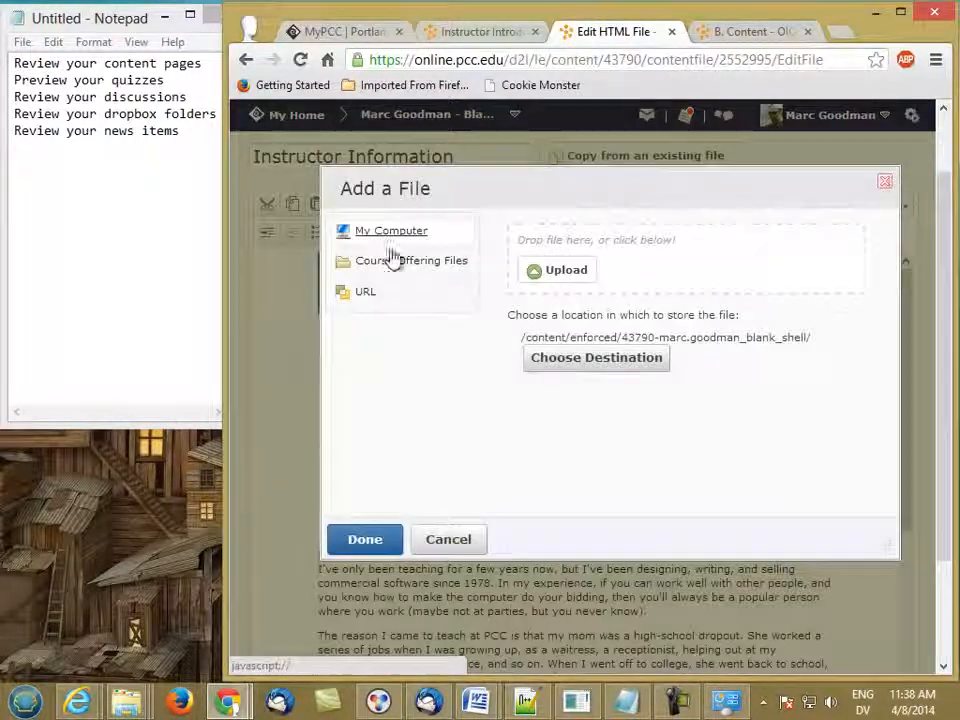
- Drag me.jpg from File Explorer's Pictures library into D2L's Add a File upload area
{"action": "mouse_move", "coordinate": [124, 700]}
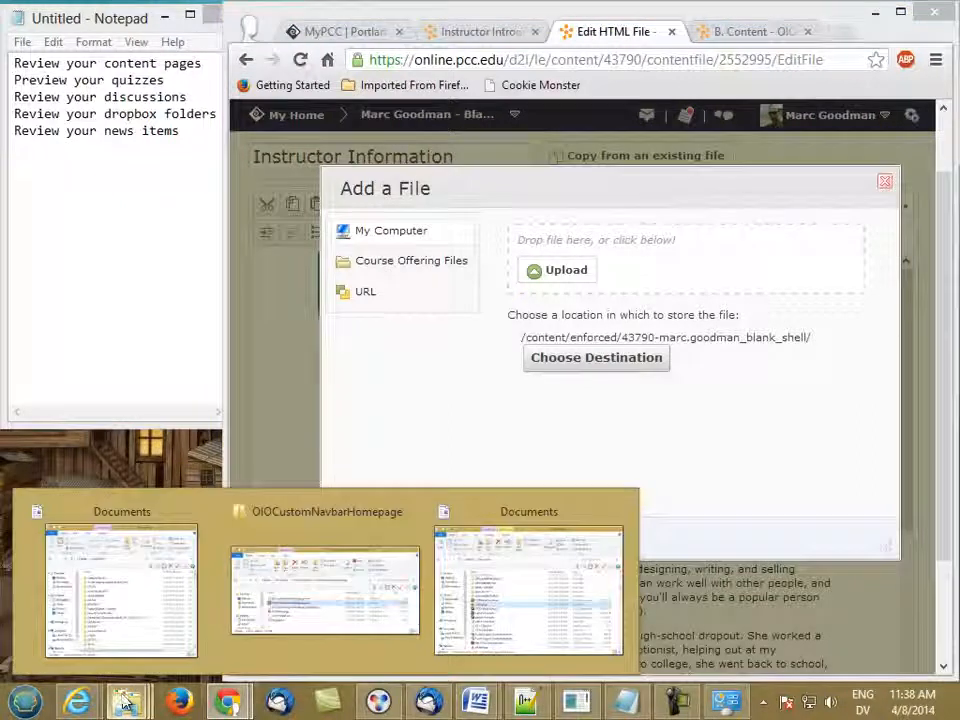
{"action": "mouse_move", "coordinate": [145, 617]}
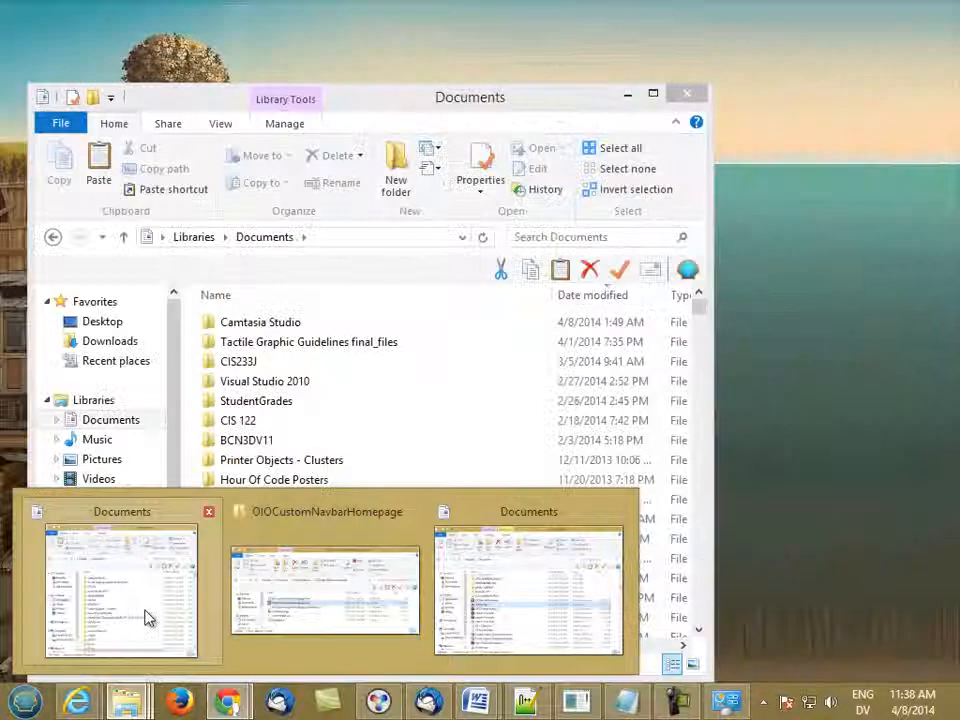
{"action": "left_click", "coordinate": [152, 617]}
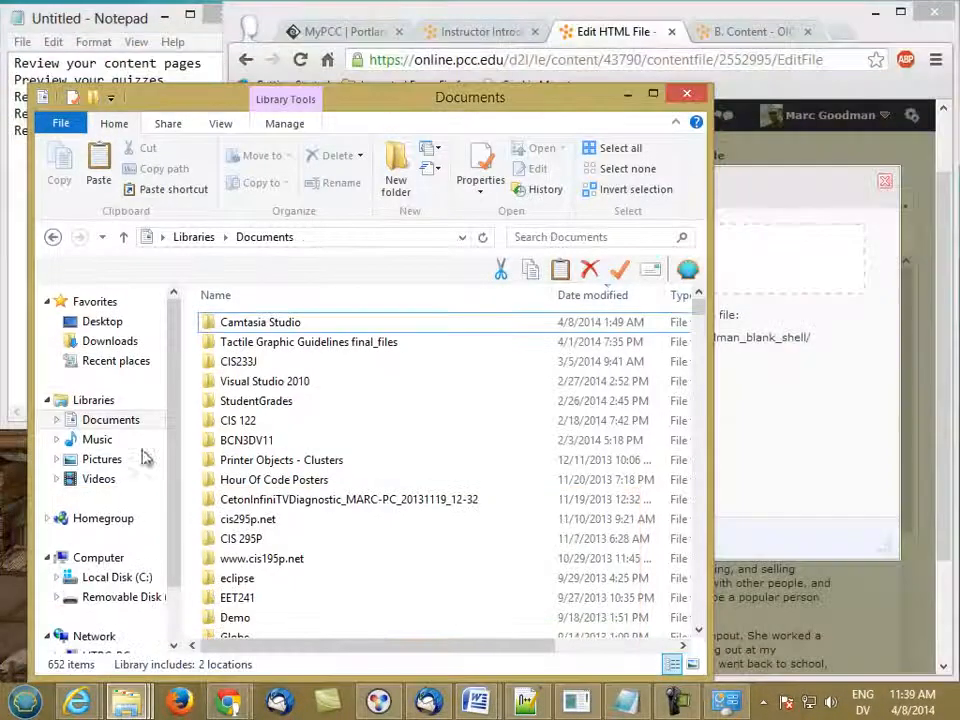
{"action": "left_click", "coordinate": [102, 459]}
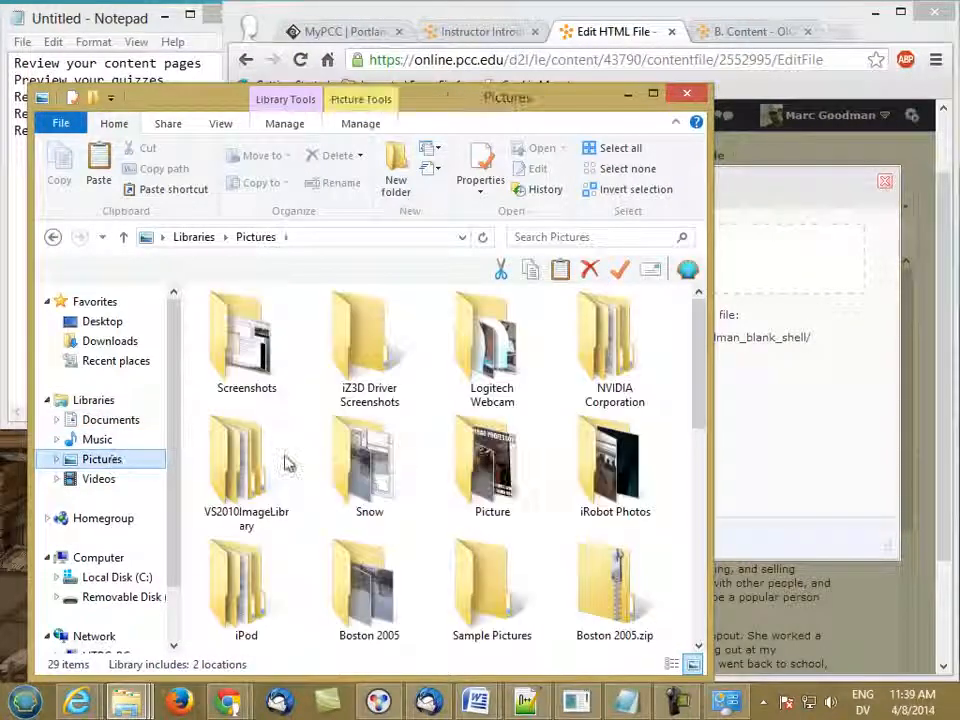
{"action": "left_click_drag", "start_coordinate": [696, 407], "coordinate": [658, 538]}
{"action": "left_click_drag", "start_coordinate": [611, 497], "coordinate": [645, 480]}
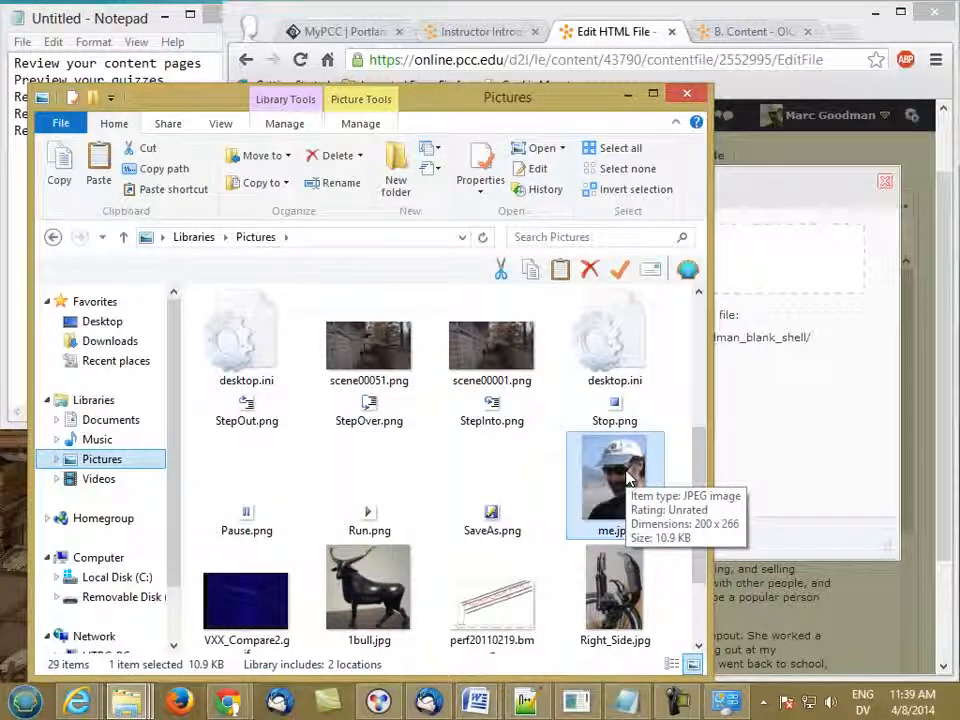
{"action": "left_click_drag", "start_coordinate": [628, 480], "coordinate": [748, 280]}
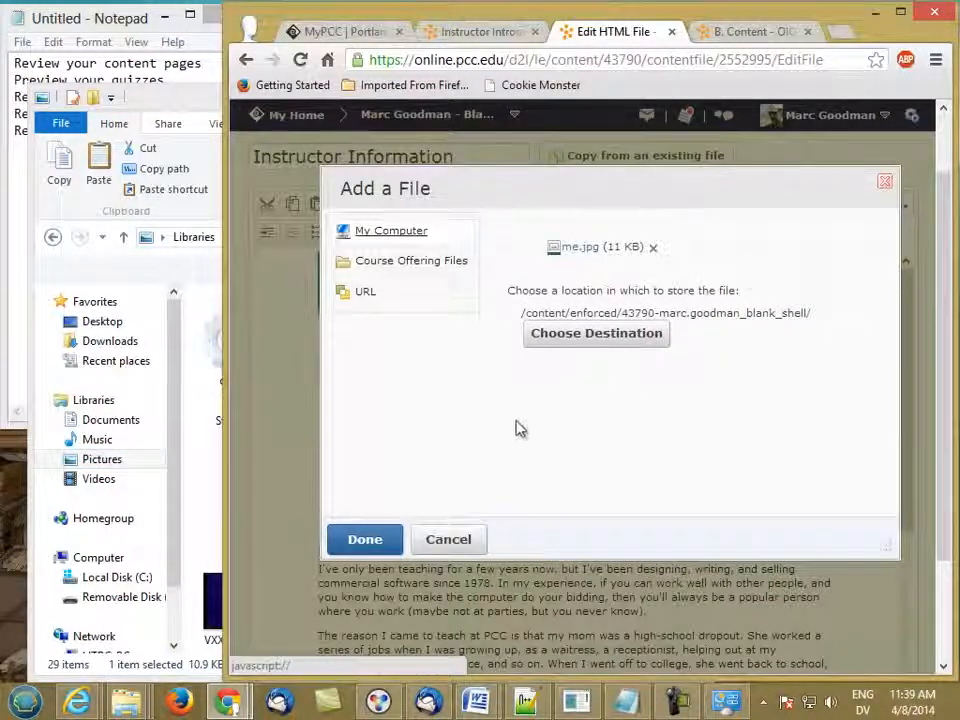
- Store me.jpg in the images folder and give it alt text describing the instructor's photo at Cannon Beach
{"action": "left_click", "coordinate": [541, 334]}
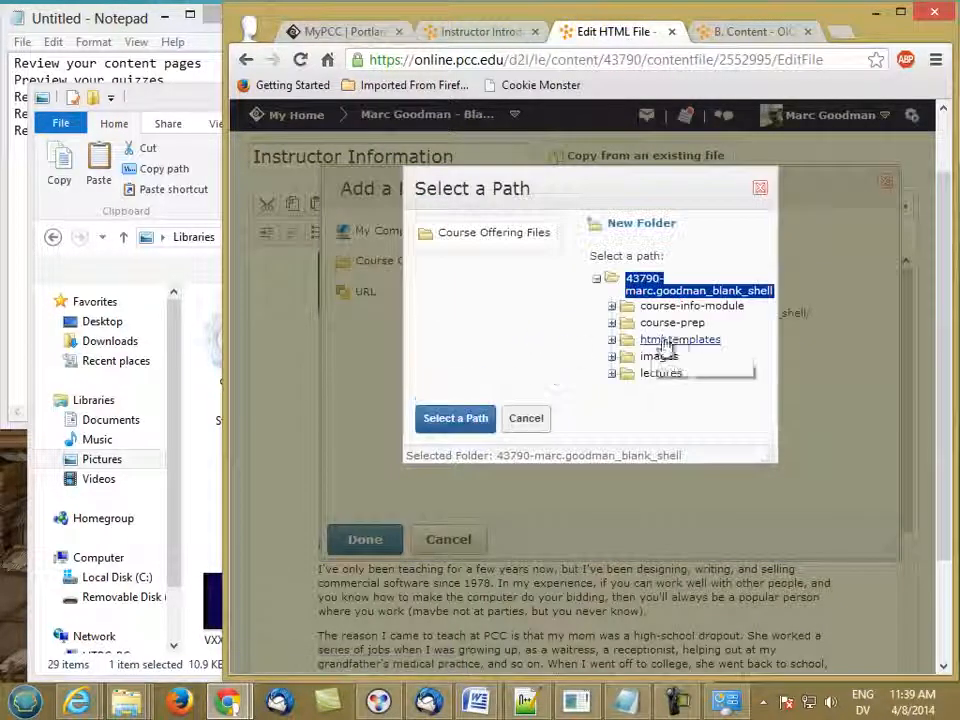
{"action": "left_click", "coordinate": [659, 357]}
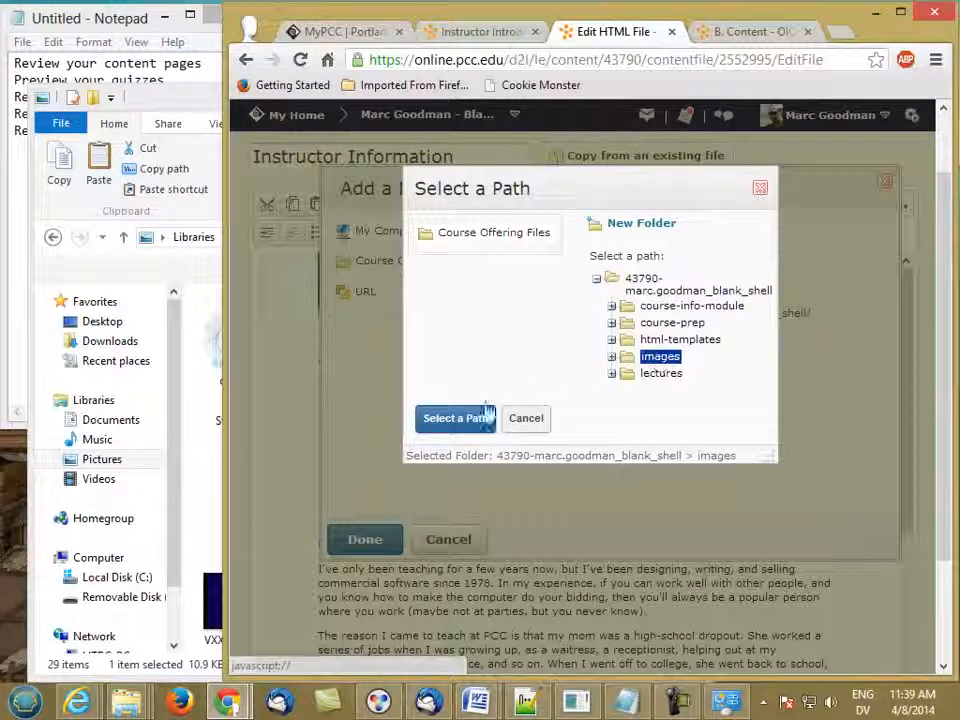
{"action": "left_click", "coordinate": [460, 418]}
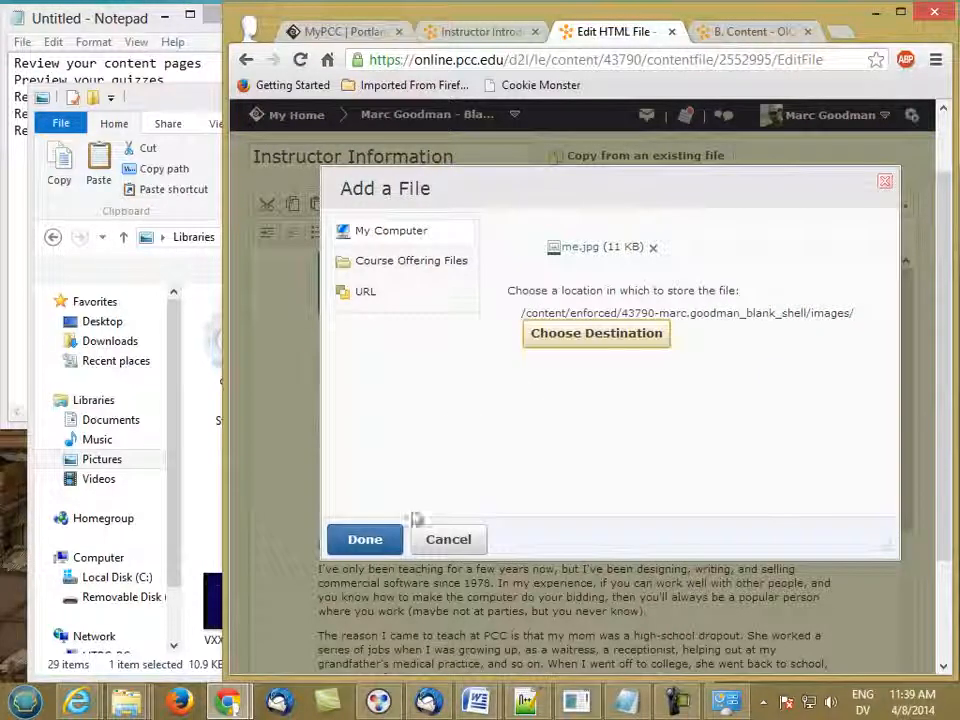
{"action": "left_click", "coordinate": [364, 539]}
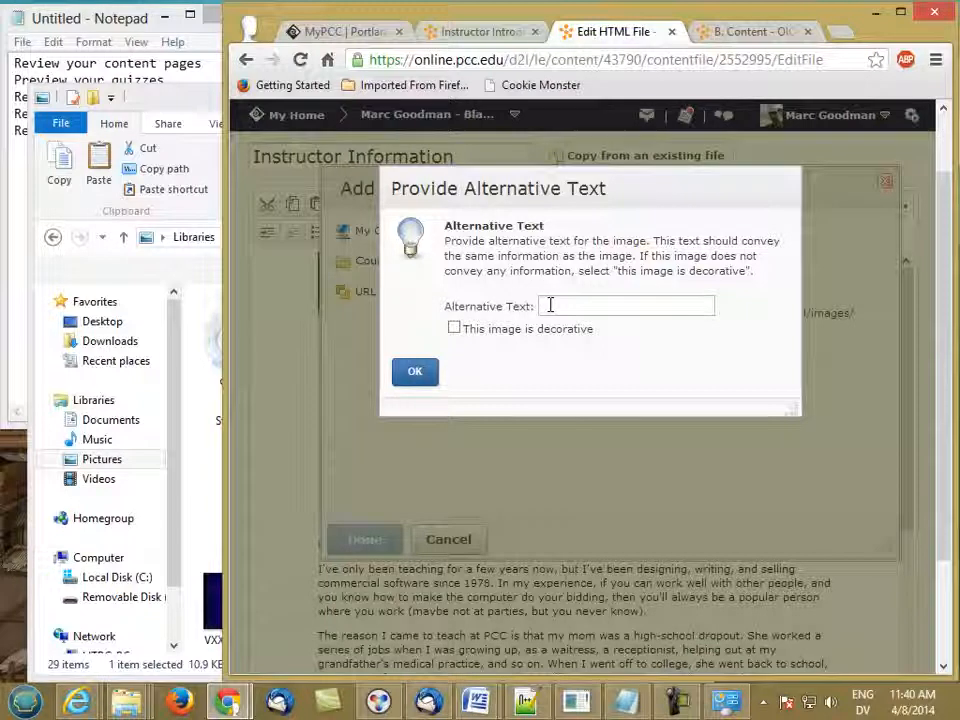
{"action": "type", "text": "Photo of Marc Good"}
{"action": "type", "text": "man at Cannon Beach"}
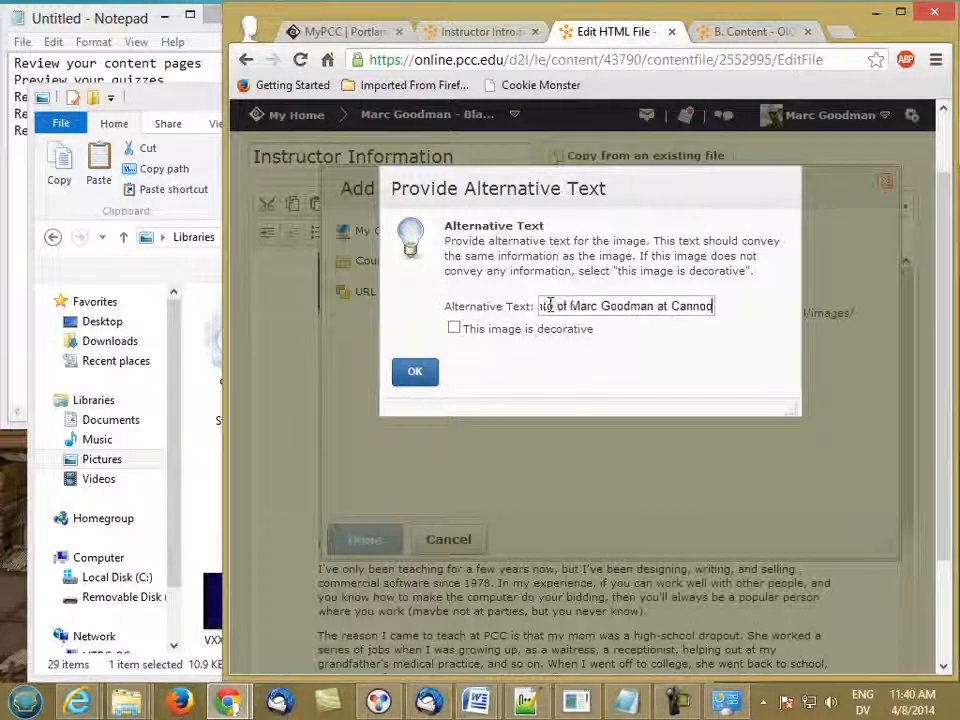
{"action": "left_click", "coordinate": [416, 372]}
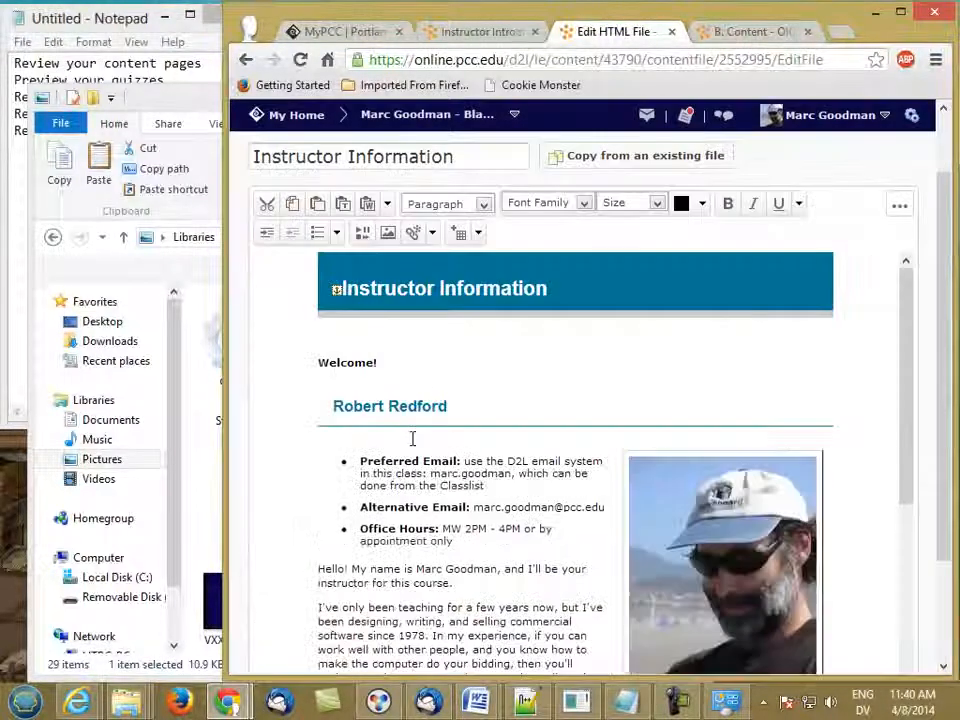
- Replace the old placeholder name heading with the new instructor's full name
{"action": "left_click_drag", "start_coordinate": [909, 443], "coordinate": [908, 512]}
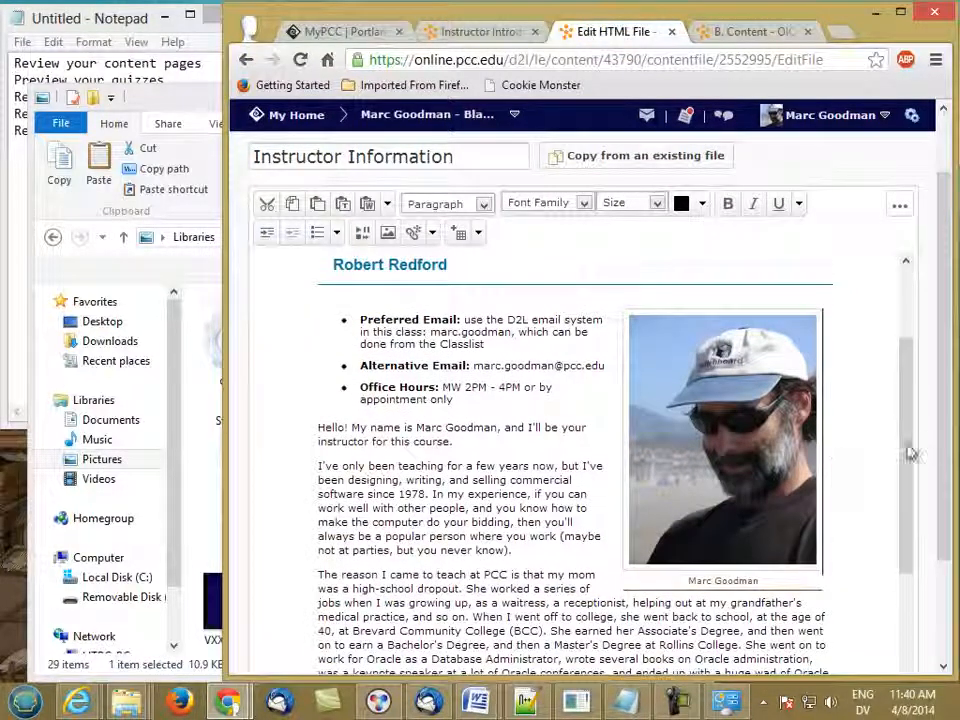
{"action": "left_click_drag", "start_coordinate": [902, 454], "coordinate": [905, 462]}
{"action": "mouse_move", "coordinate": [903, 426]}
{"action": "left_mouse_down"}
{"action": "mouse_move", "coordinate": [902, 386]}
{"action": "mouse_move", "coordinate": [897, 441]}
{"action": "mouse_move", "coordinate": [899, 404]}
{"action": "left_mouse_up"}
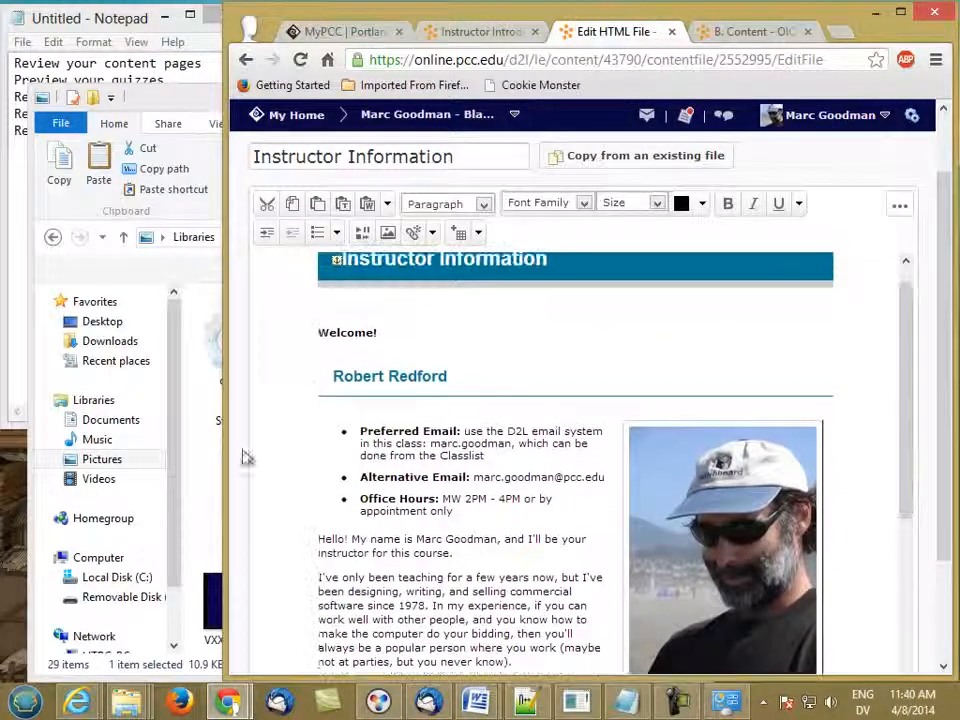
{"action": "triple_click", "coordinate": [402, 378]}
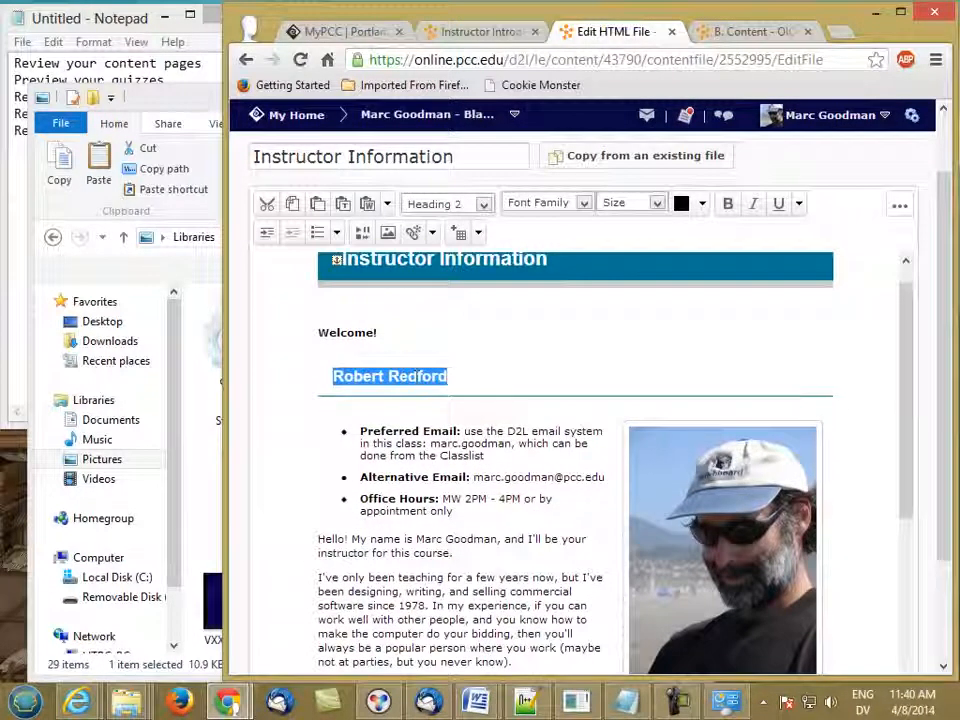
{"action": "type", "text": "Marc Goodman"}
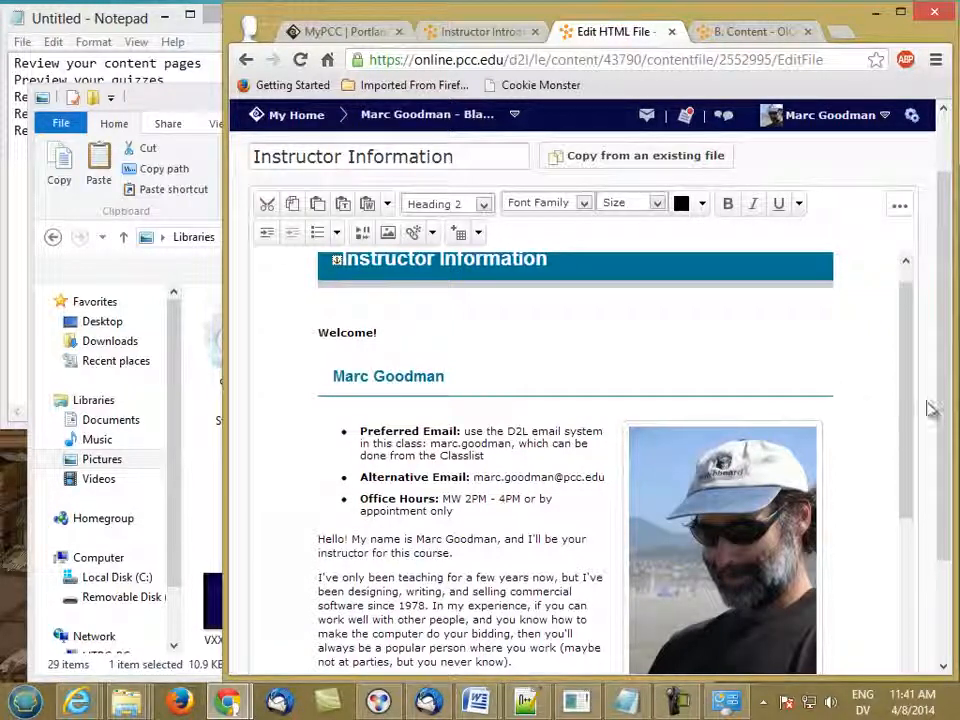
- Save the updated Instructor Information page with Update
{"action": "left_click_drag", "start_coordinate": [943, 407], "coordinate": [930, 524]}
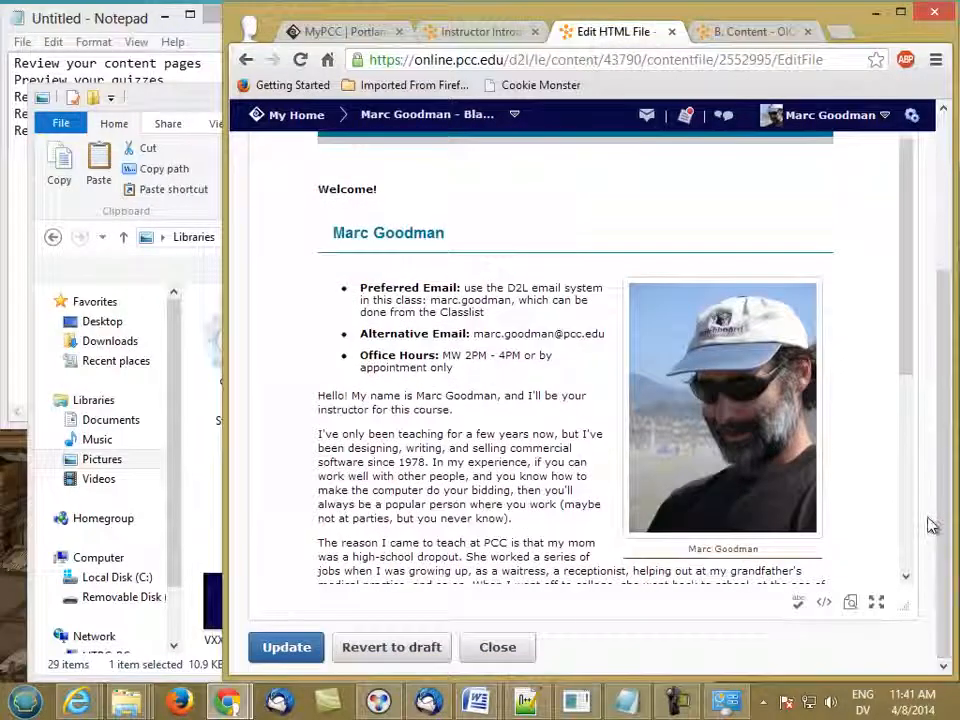
{"action": "left_click_drag", "start_coordinate": [905, 374], "coordinate": [902, 575]}
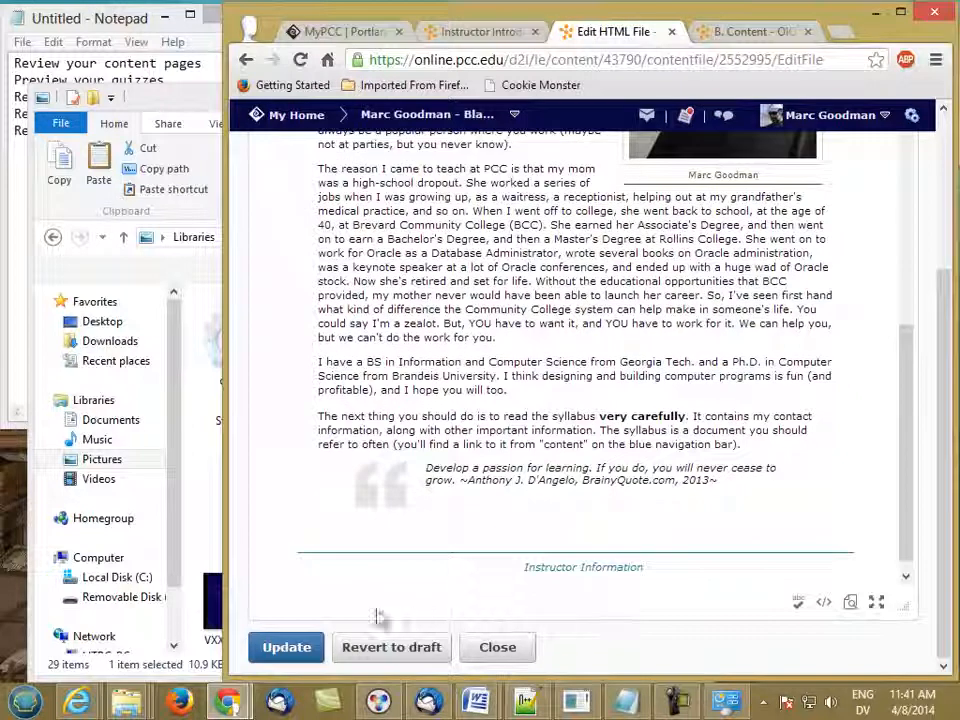
{"action": "left_click", "coordinate": [272, 655]}
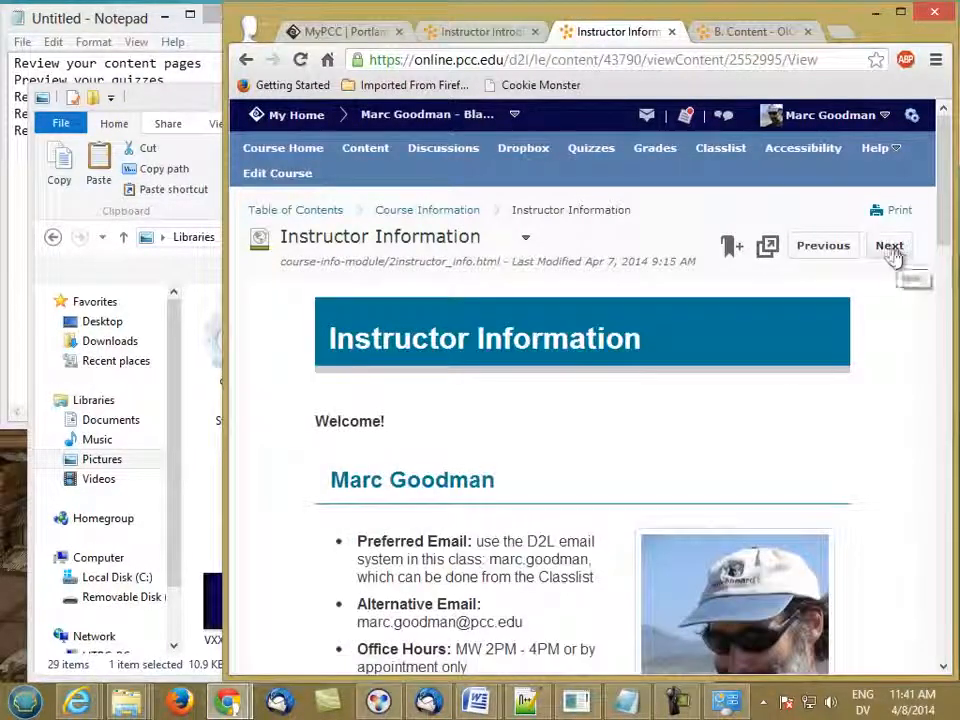
- Move on to the Syllabus and select its Grading Criteria section through Total: 100
{"action": "left_click", "coordinate": [891, 252]}
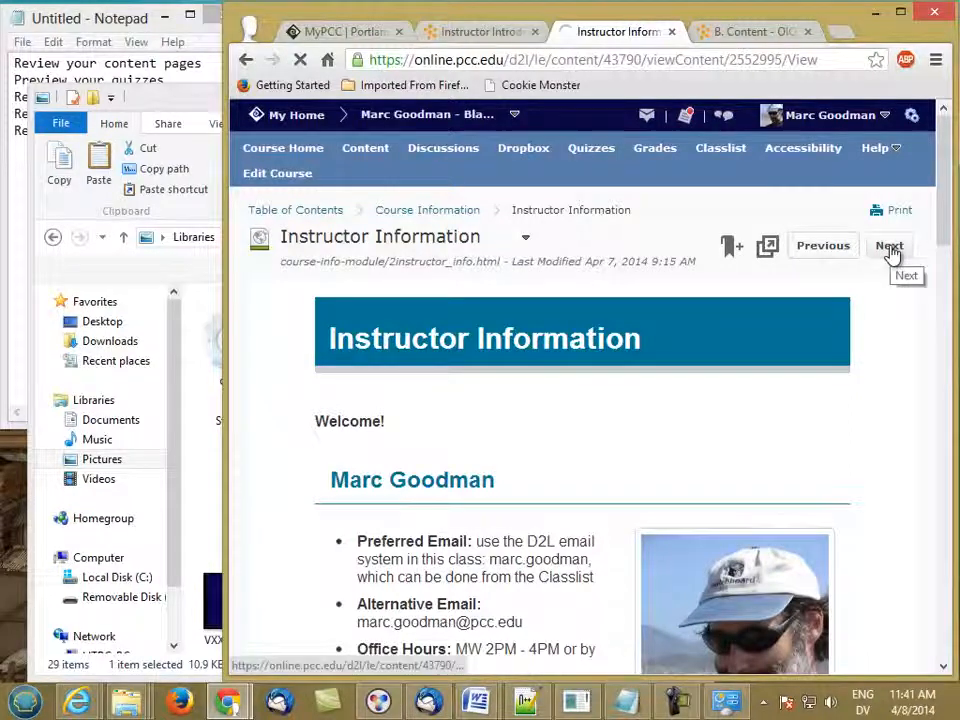
{"action": "left_click_drag", "start_coordinate": [945, 170], "coordinate": [945, 439]}
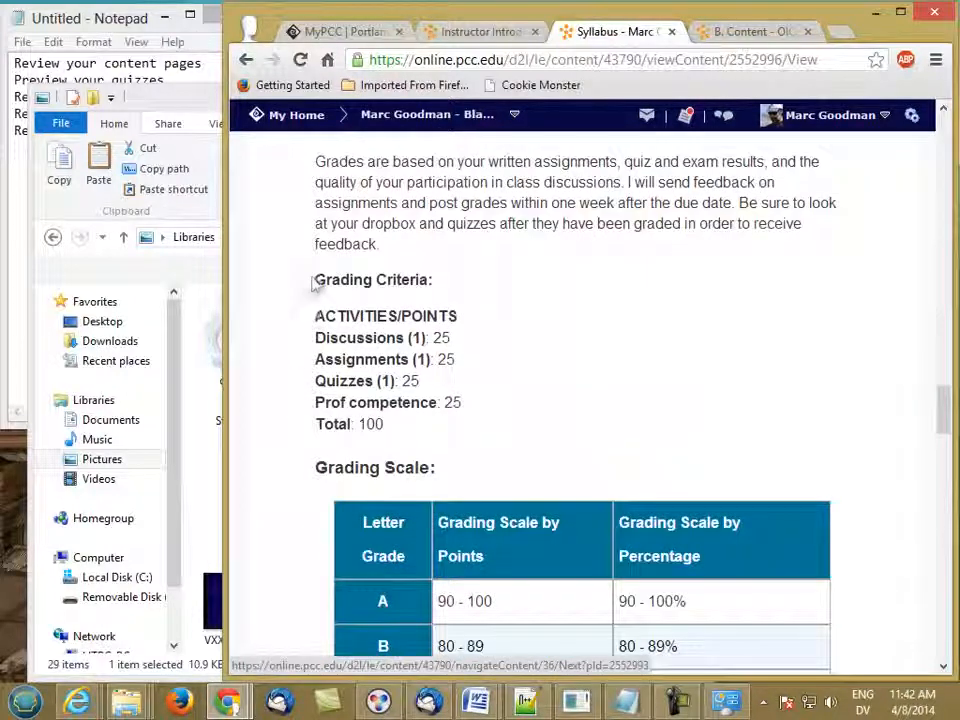
{"action": "left_click_drag", "start_coordinate": [314, 283], "coordinate": [395, 433]}
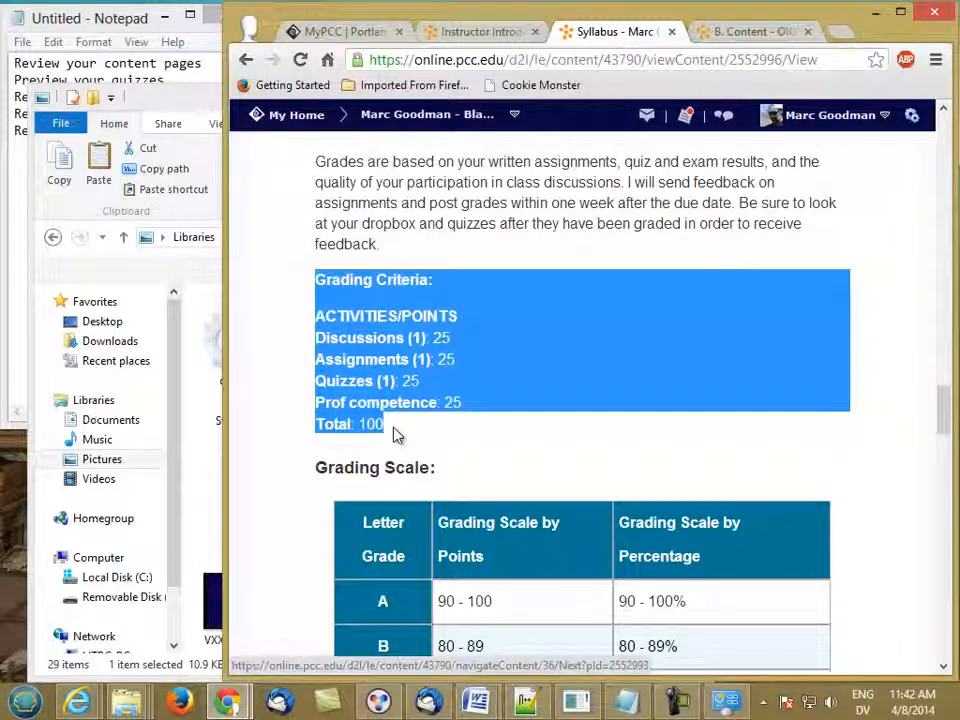
{"action": "left_click_drag", "start_coordinate": [945, 418], "coordinate": [945, 165]}
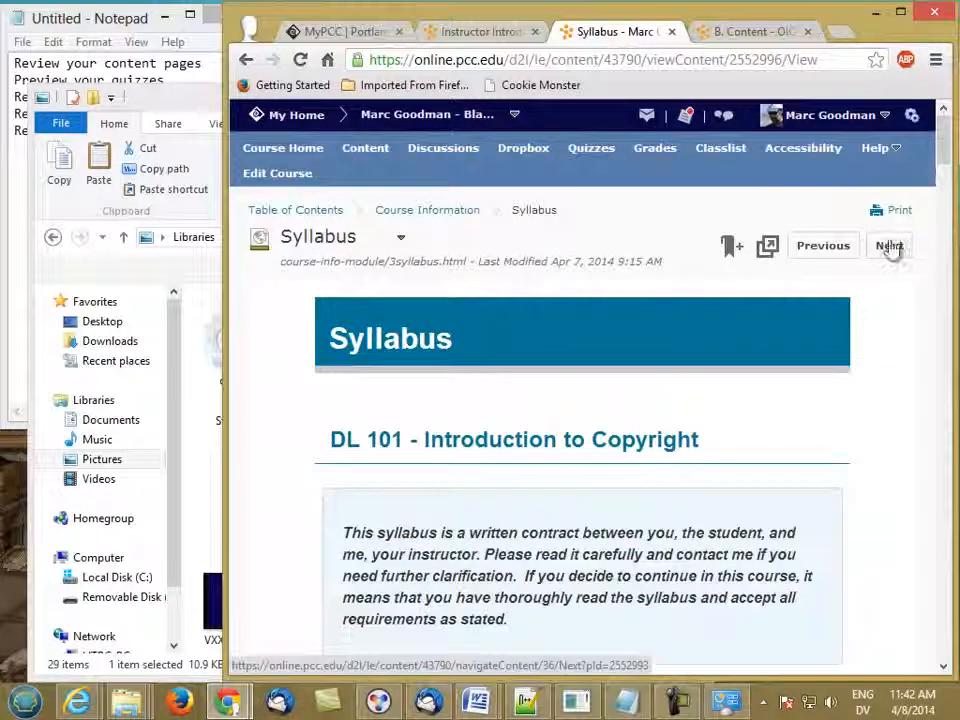
- Advance to the Course Calendar and then to the page after it
{"action": "left_click", "coordinate": [889, 246]}
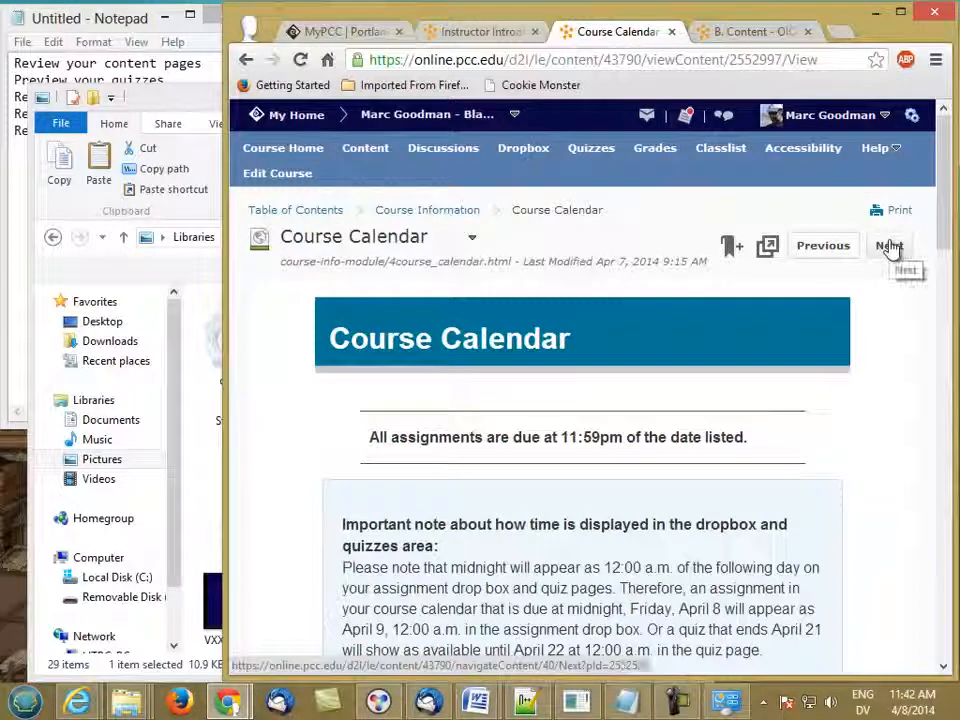
{"action": "left_click_drag", "start_coordinate": [943, 239], "coordinate": [908, 240]}
{"action": "left_click", "coordinate": [888, 247]}
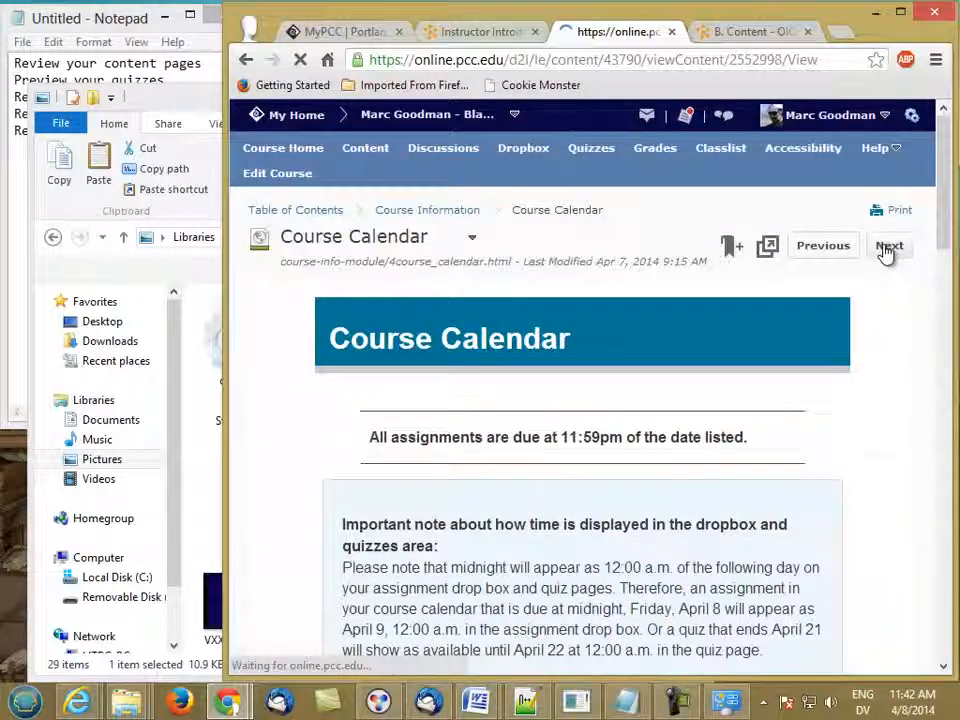